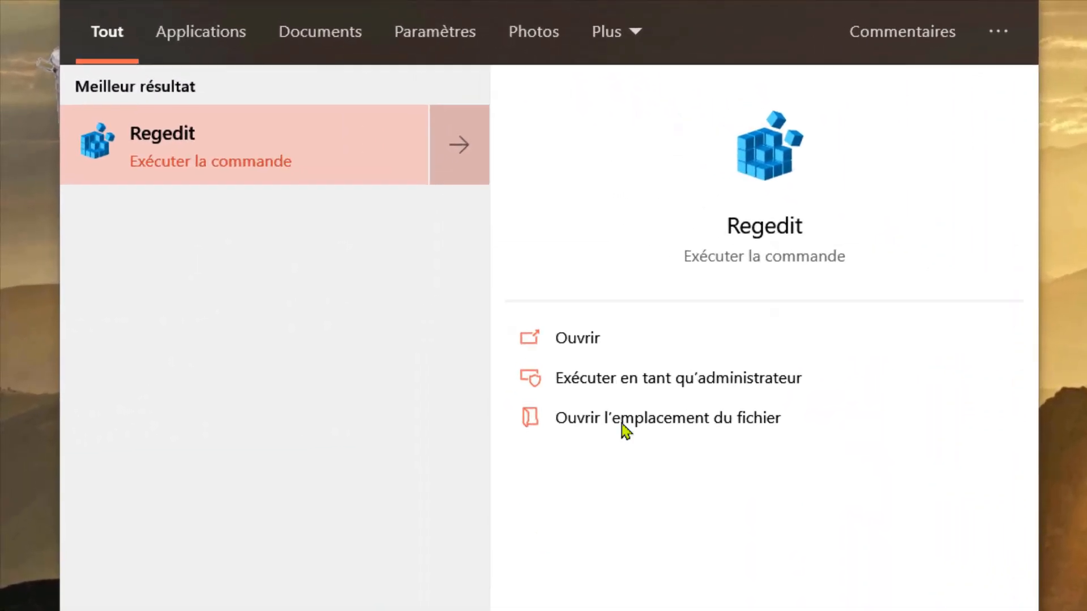
Step: Run Regedit as administrator and start a registry export into the Backup folder on the Backup (J:) drive
left_click(640, 378)
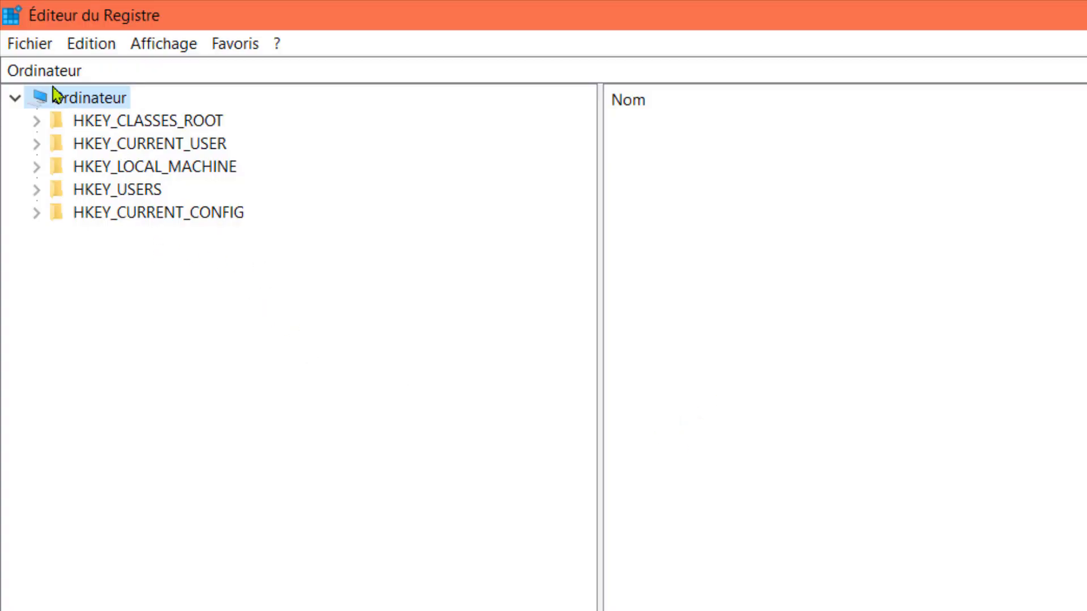
left_click(40, 46)
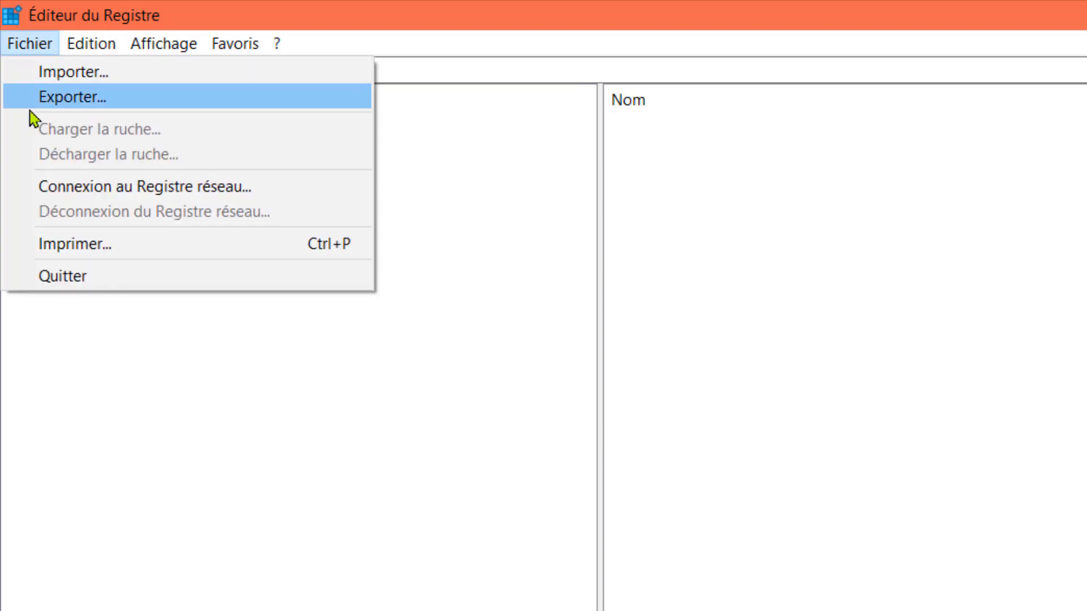
left_click(64, 102)
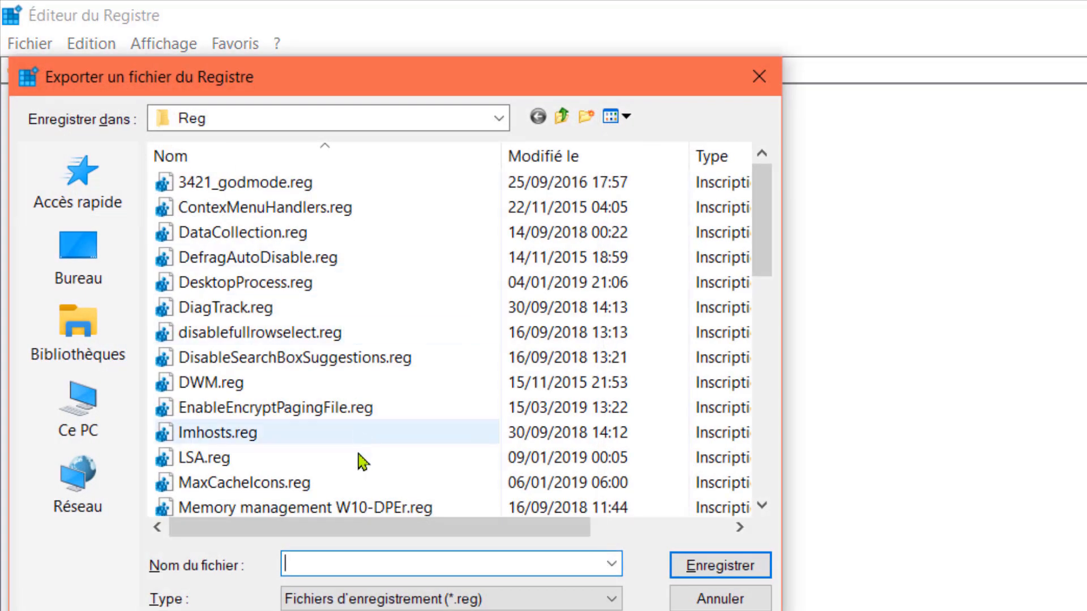
left_click(499, 119)
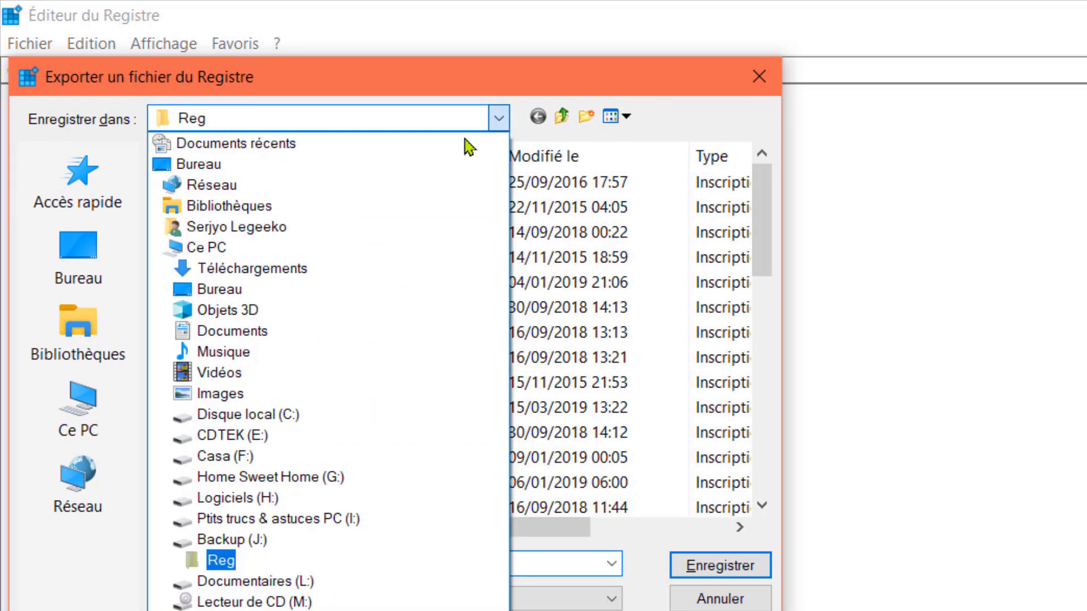
left_click(244, 540)
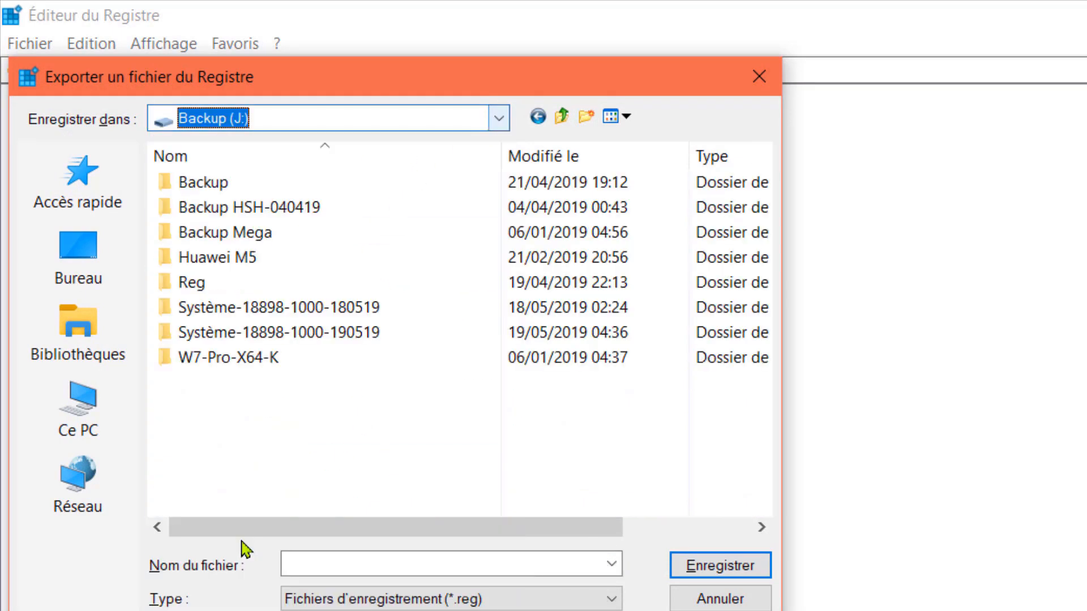
double_click(223, 190)
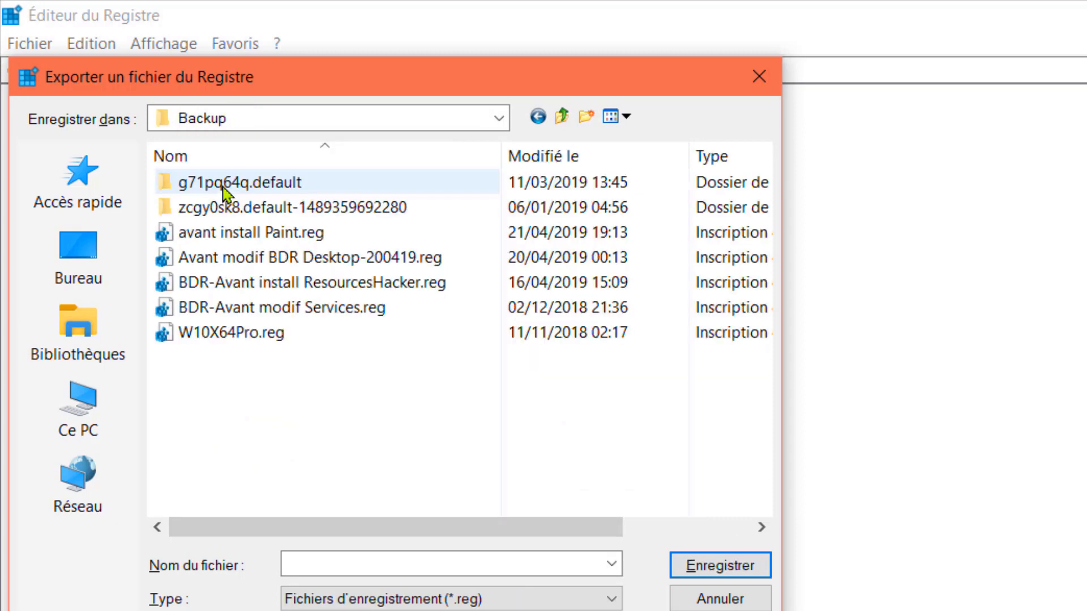
Step: Save the registry export under the file name "BDR-Avant modif optimisation système", reusing the name of "BDR-Avant modif Services.reg"
left_click(343, 313)
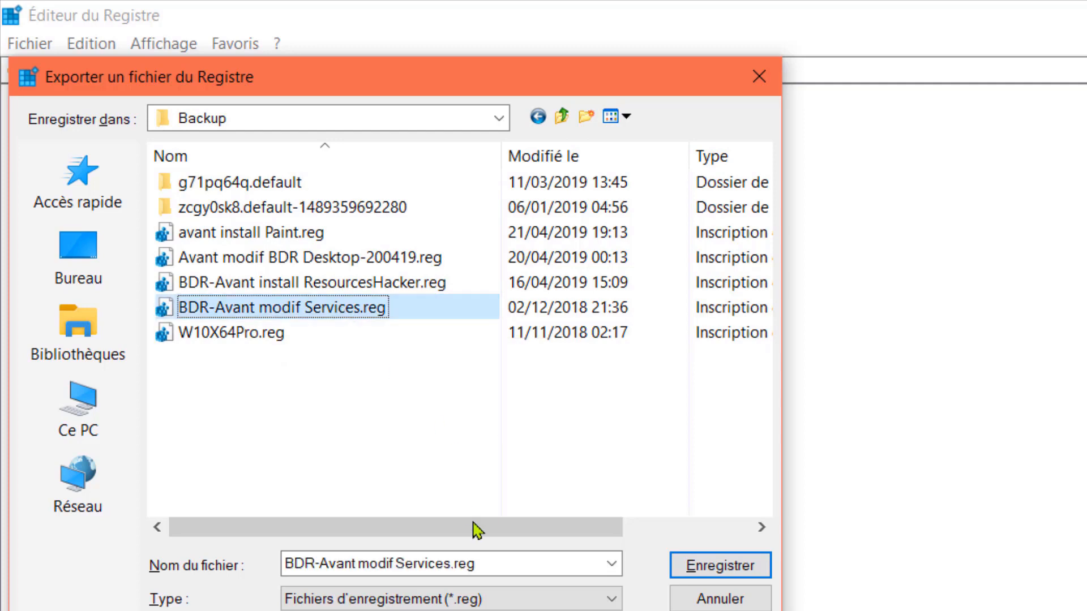
left_click(494, 562)
left_click(569, 561)
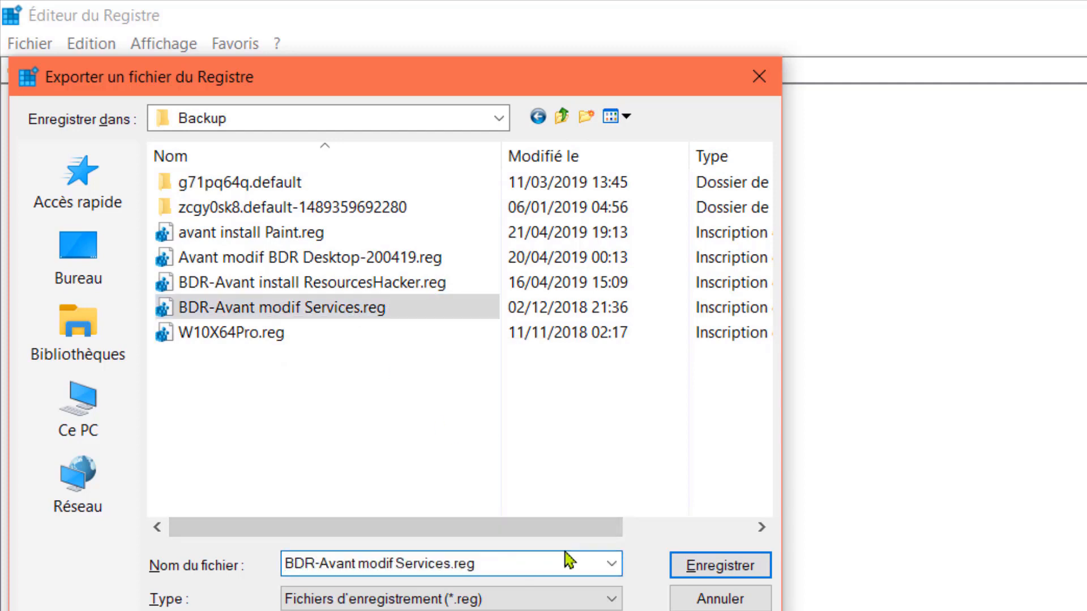
key("BackSpace")
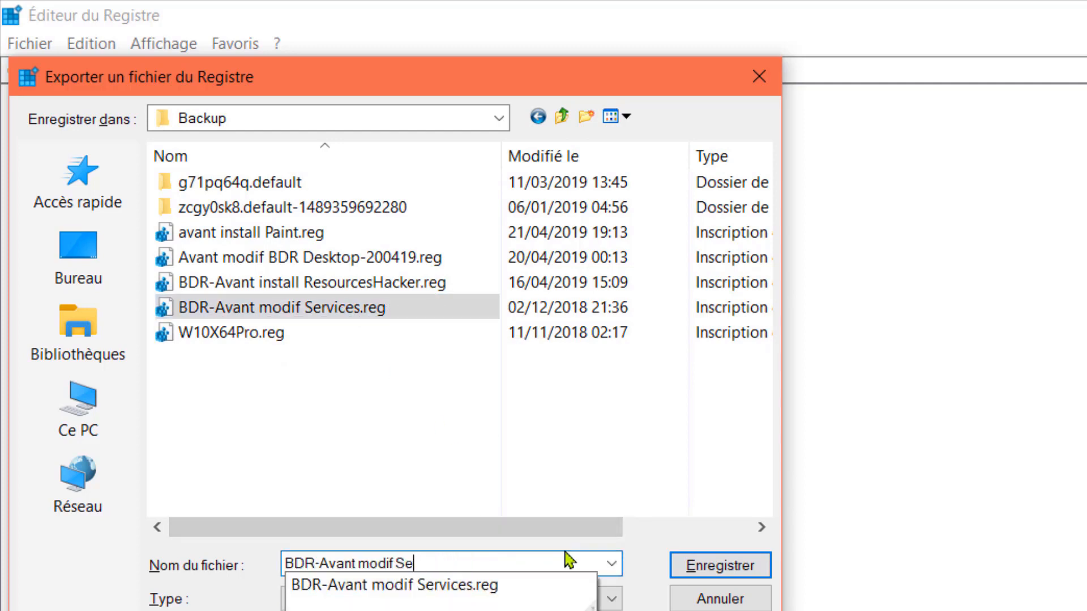
type("optimisation systèm")
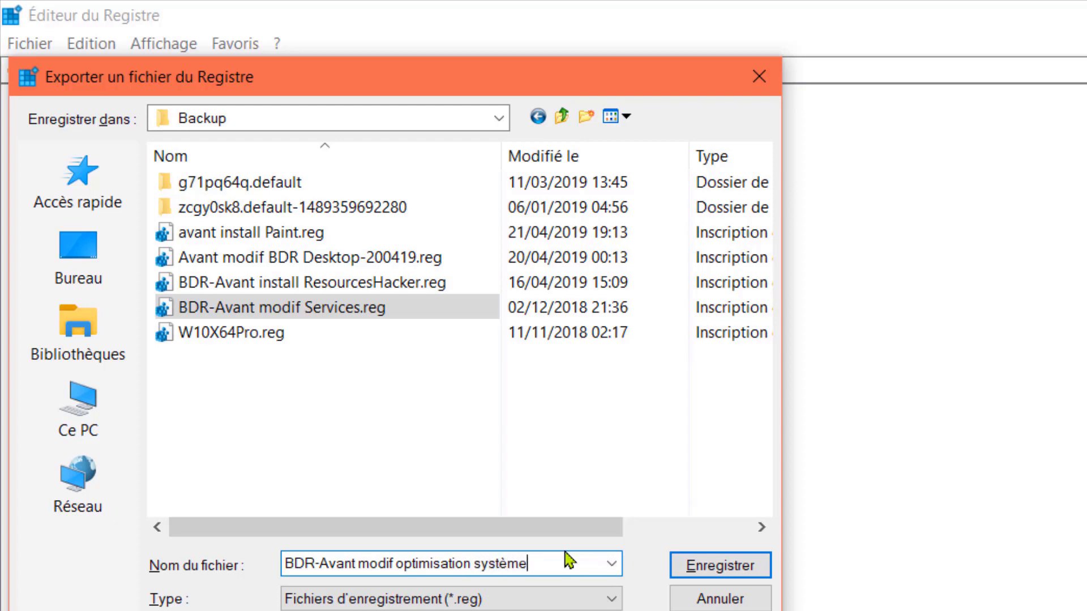
left_click(717, 573)
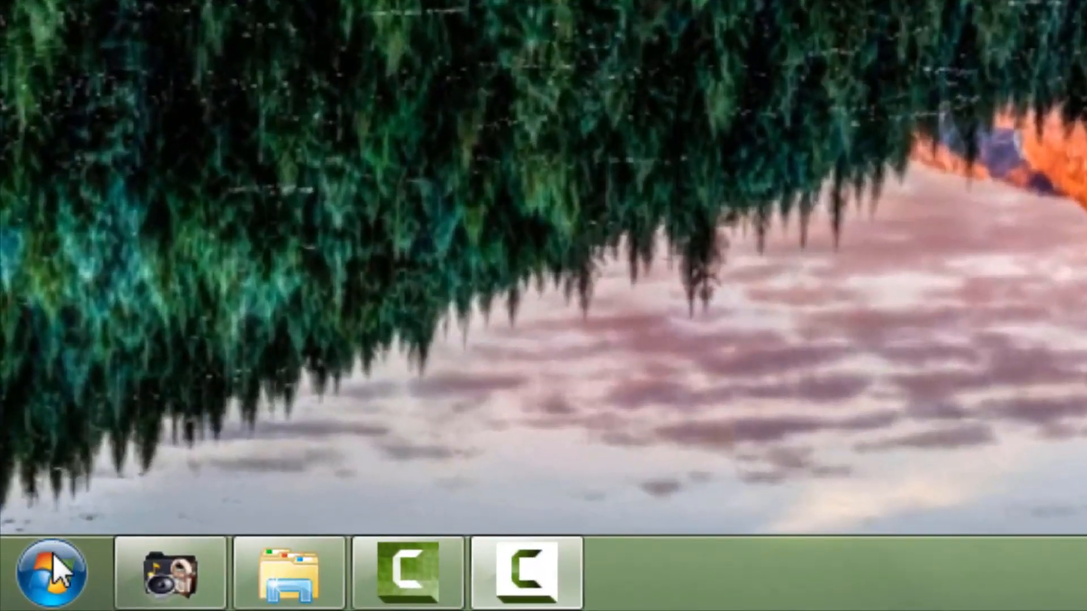
Step: Switch to the Windows 7 desktop and open the Exécuter (Run) dialog
left_click(50, 573)
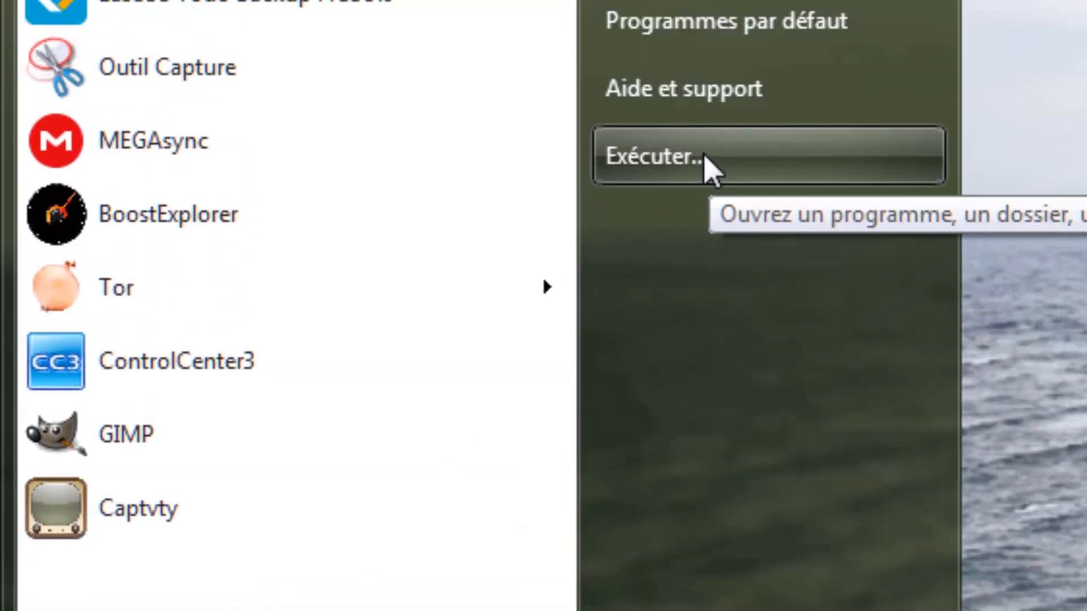
left_click(704, 92)
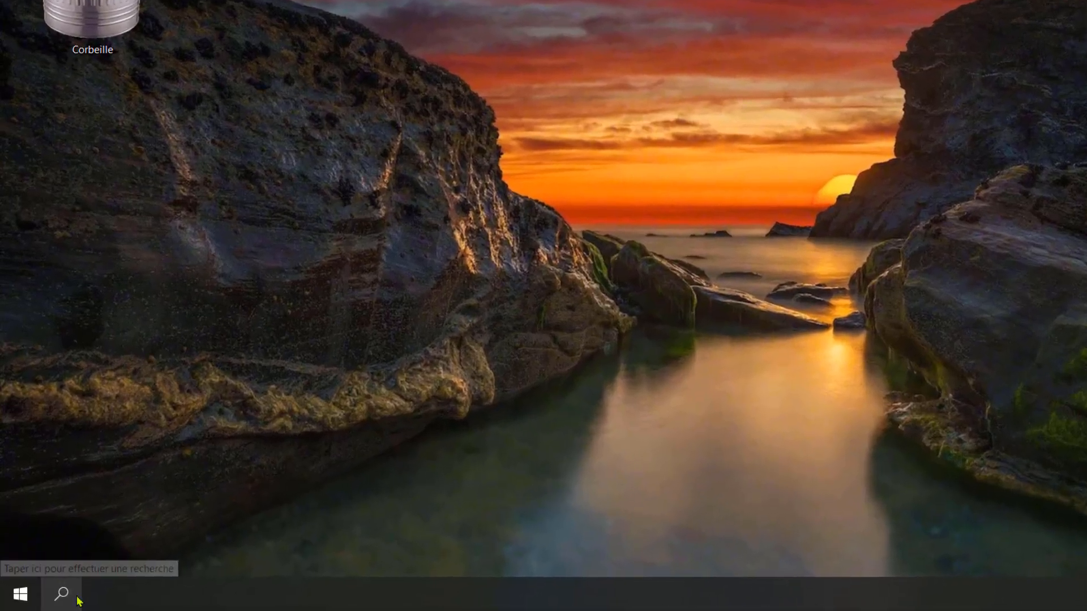
Step: Search Windows 10 for "restaura" and open the Créer un point de restauration settings
left_click(75, 591)
type("restaura")
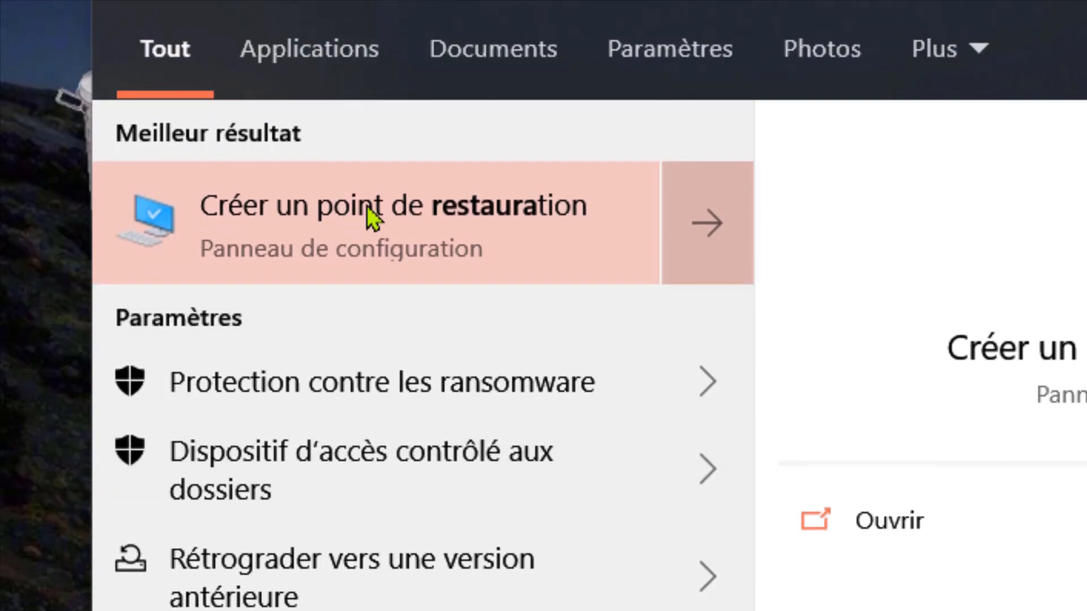
left_click(367, 206)
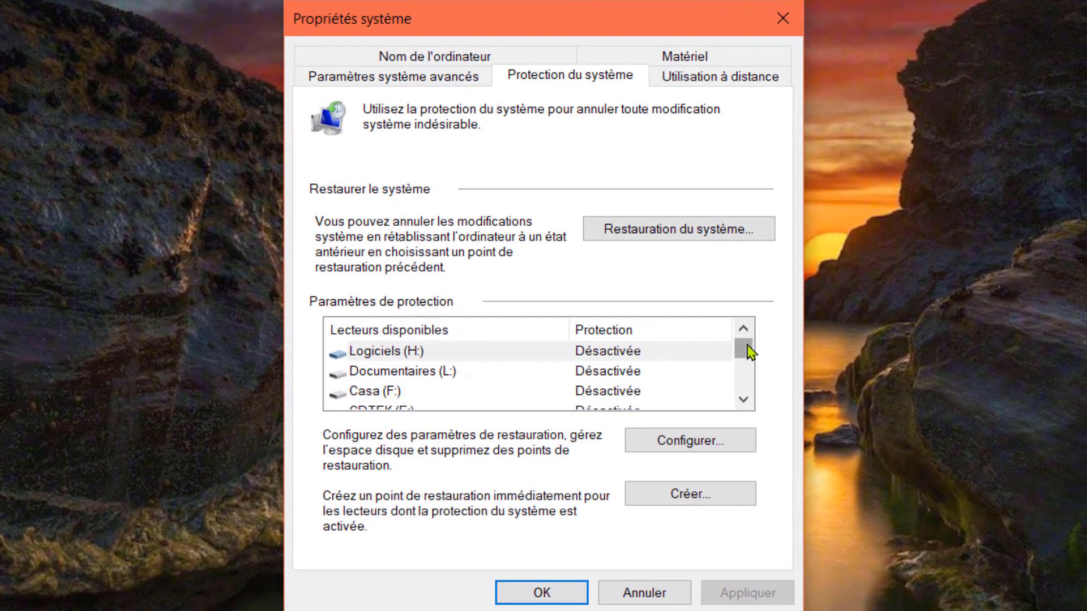
Step: Open the protection configuration of Disque local (C:) (Système), check protection and maximum disk usage, and accept the settings
left_click_drag(749, 351, 750, 363)
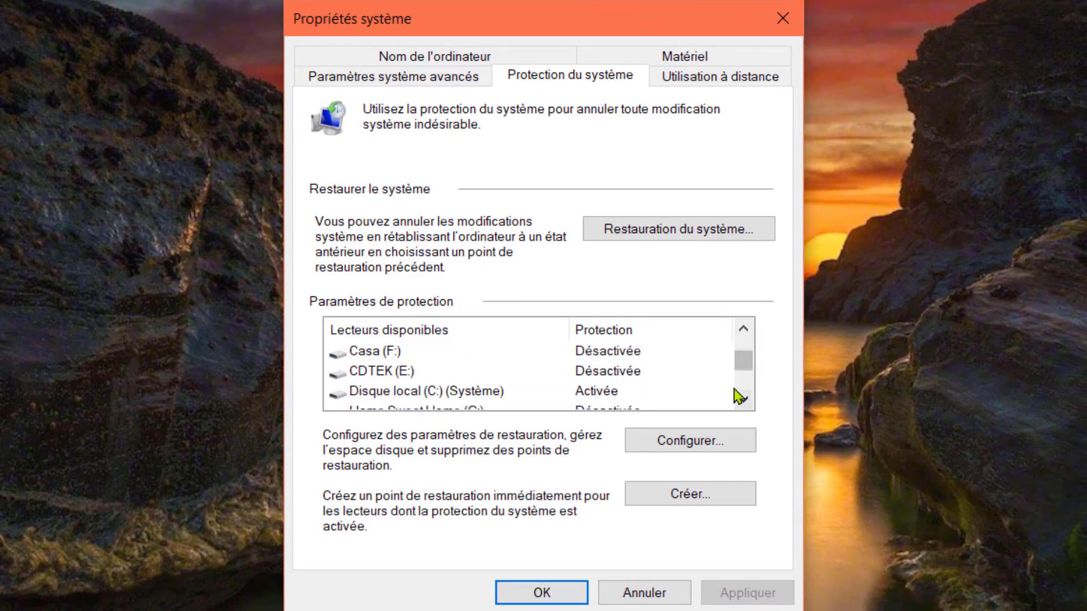
left_click(743, 401)
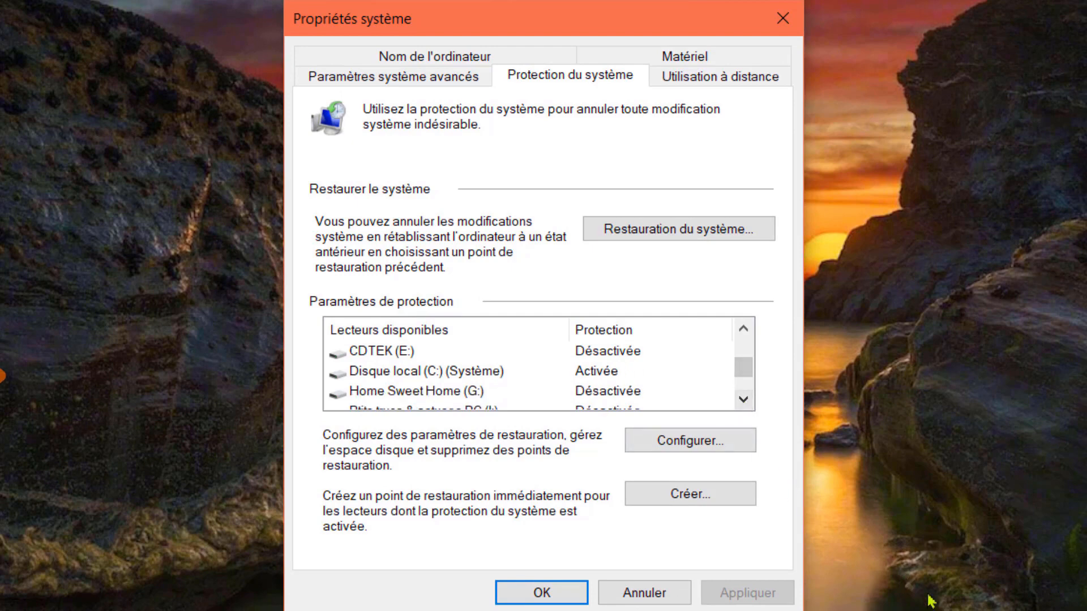
left_click(482, 378)
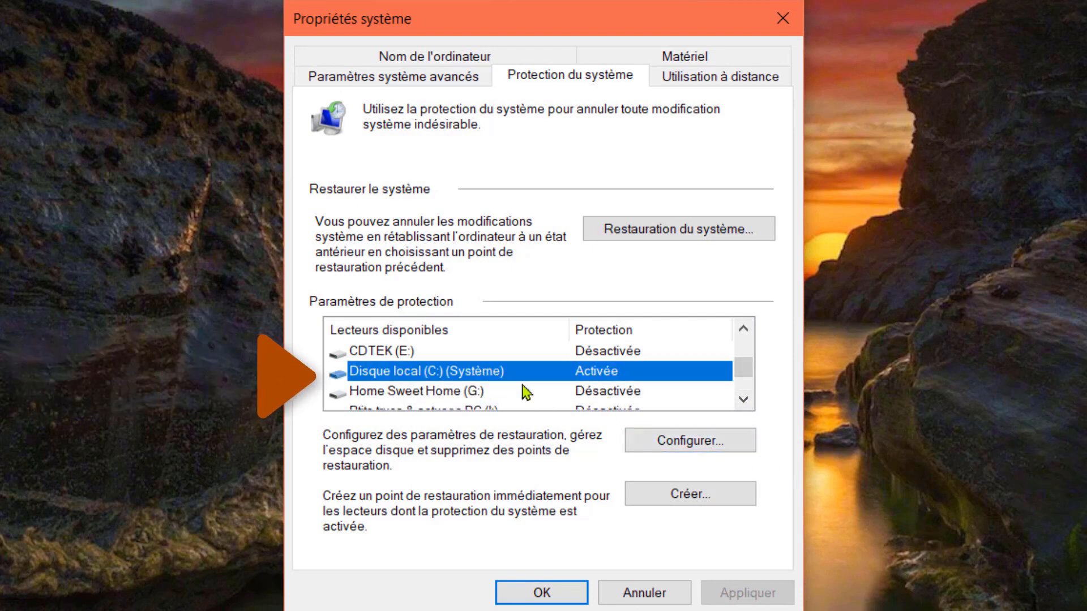
left_click(662, 439)
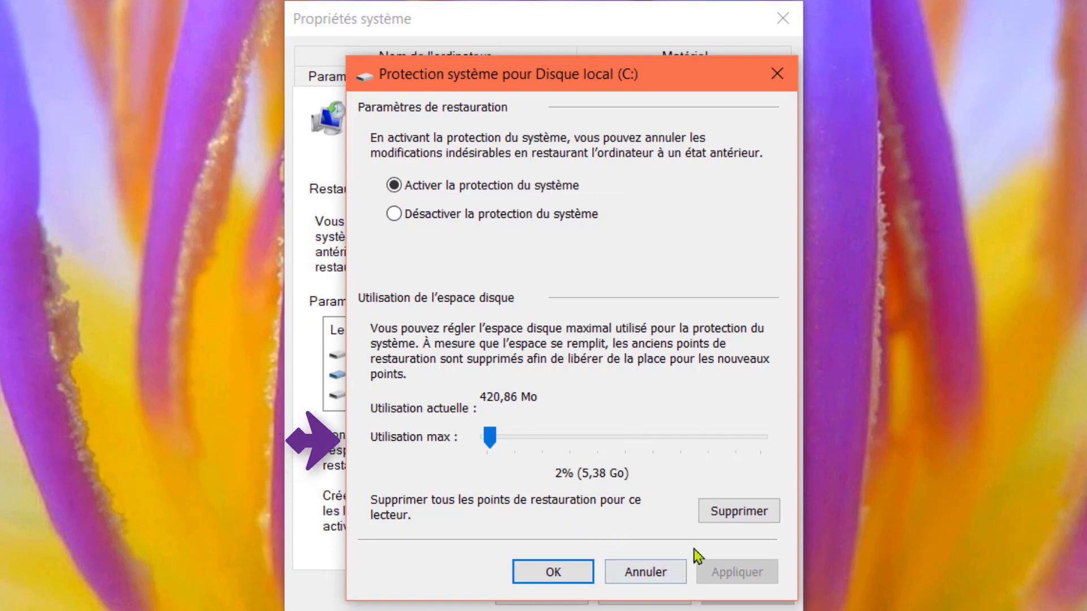
left_click(571, 575)
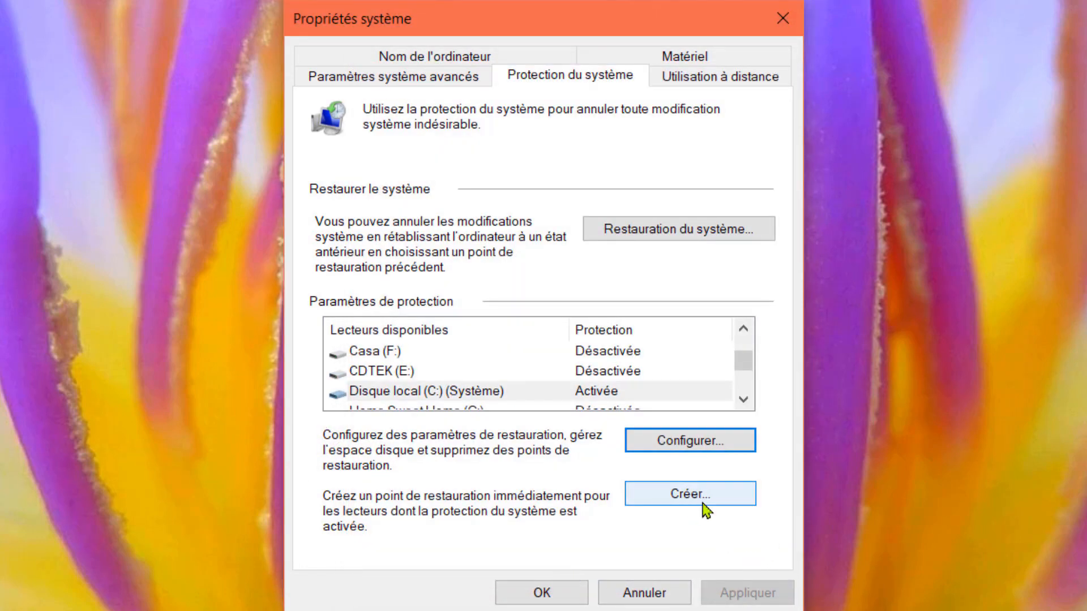
Step: Create a restore point described as "Avant modif Optimisation système", then close the system properties
left_click(705, 500)
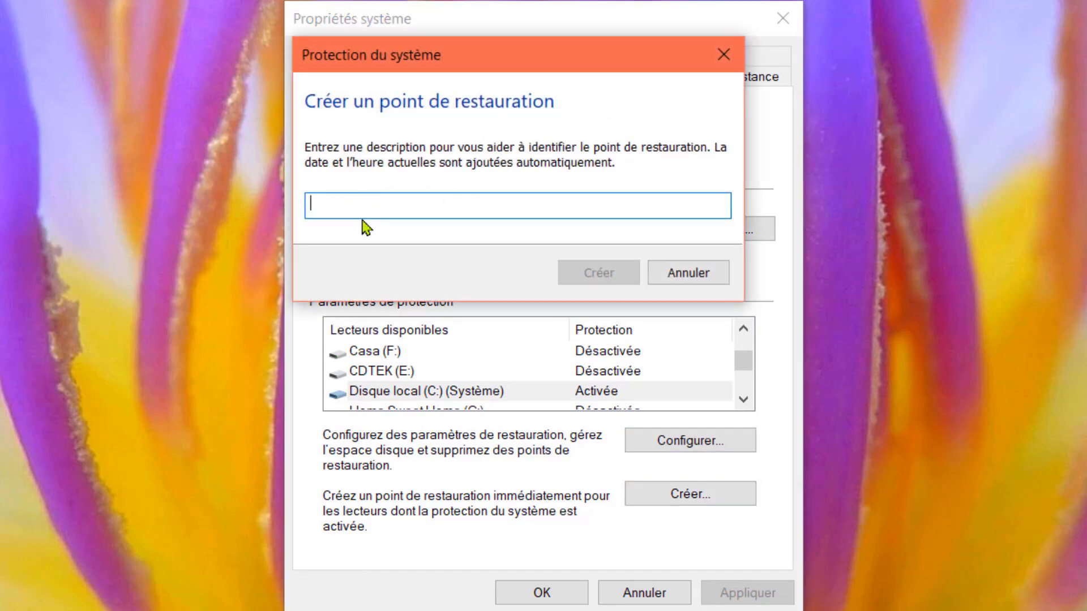
type("A")
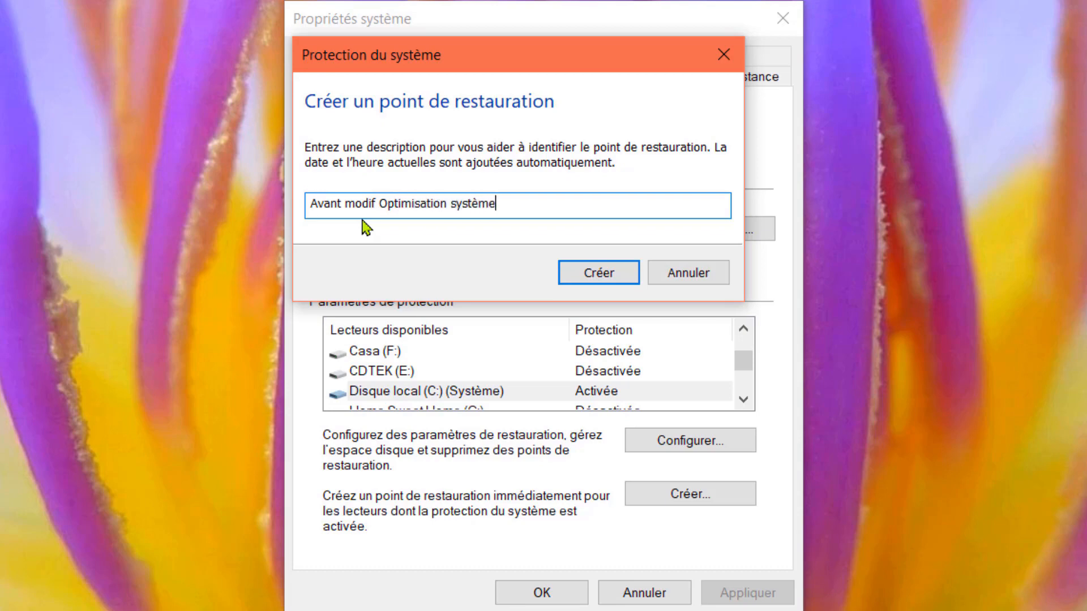
left_click(612, 274)
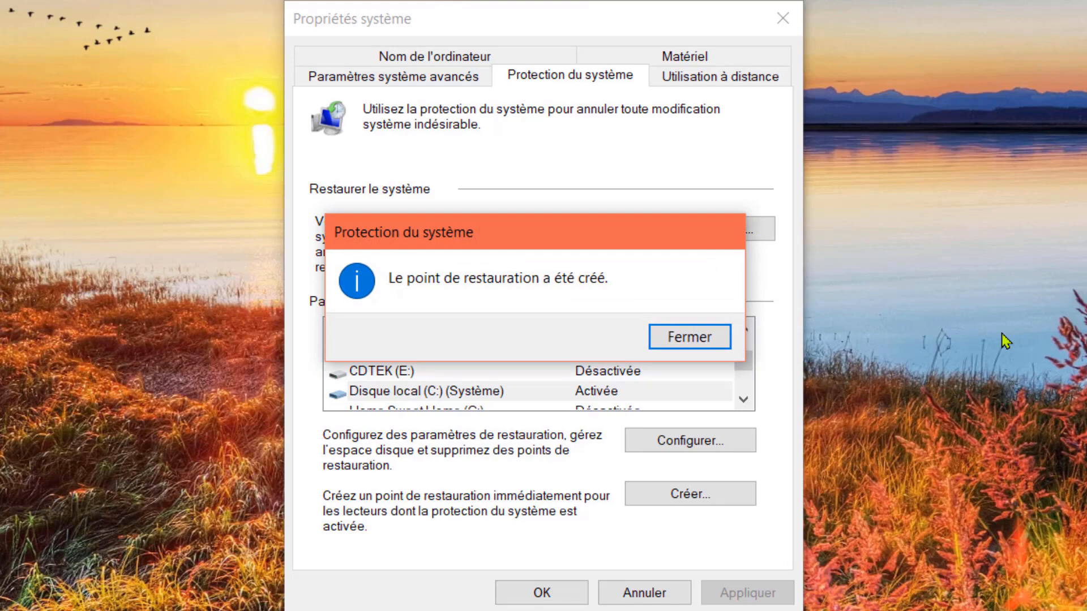
left_click(690, 339)
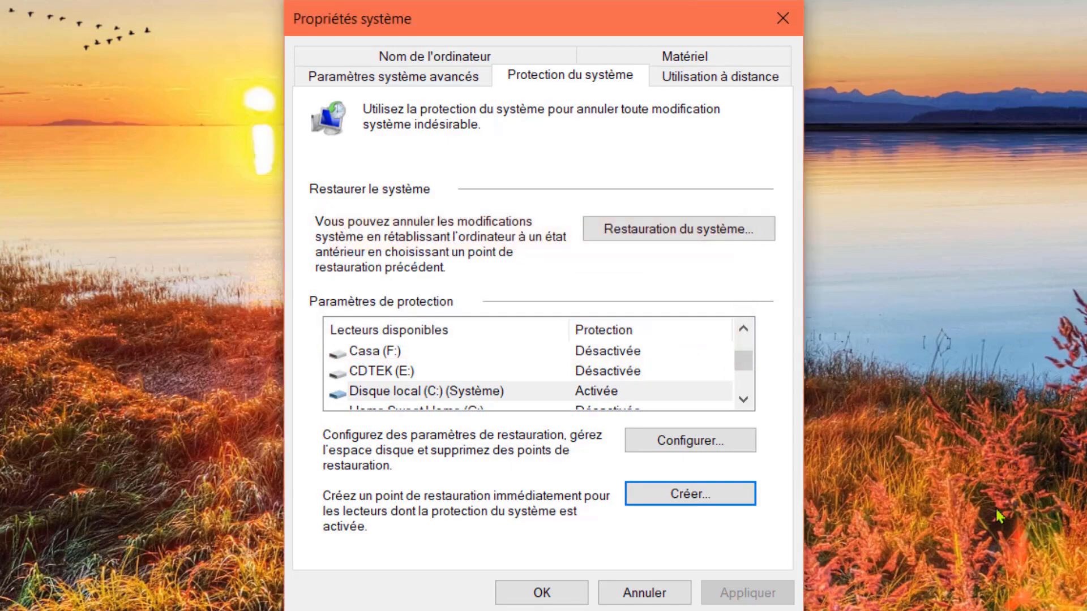
left_click(564, 596)
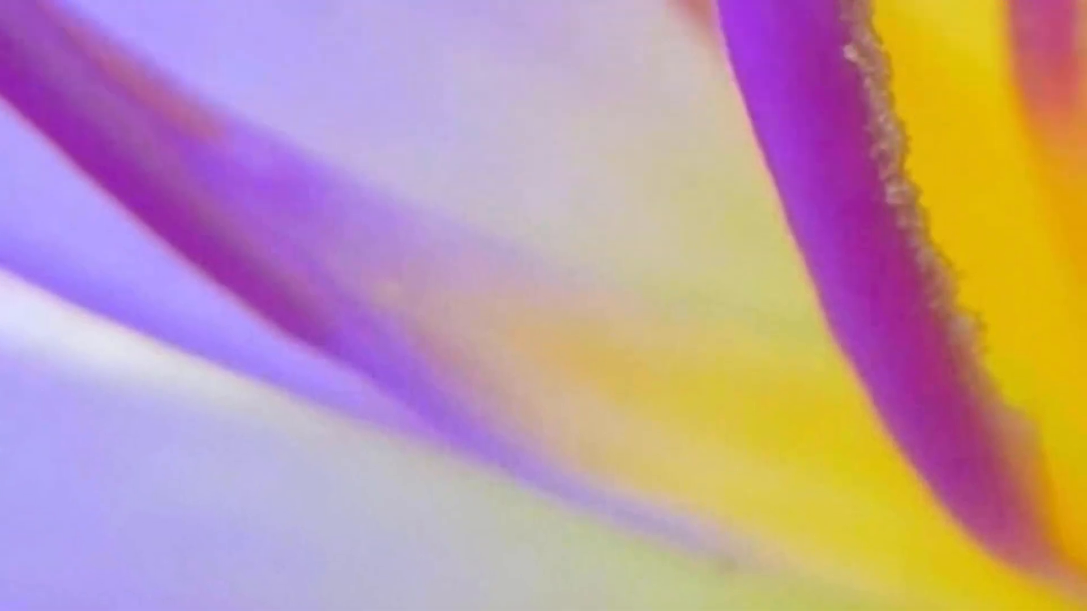
Step: Open Sauvegarder et restaurer from the Windows 7 Control Panel
left_click(46, 579)
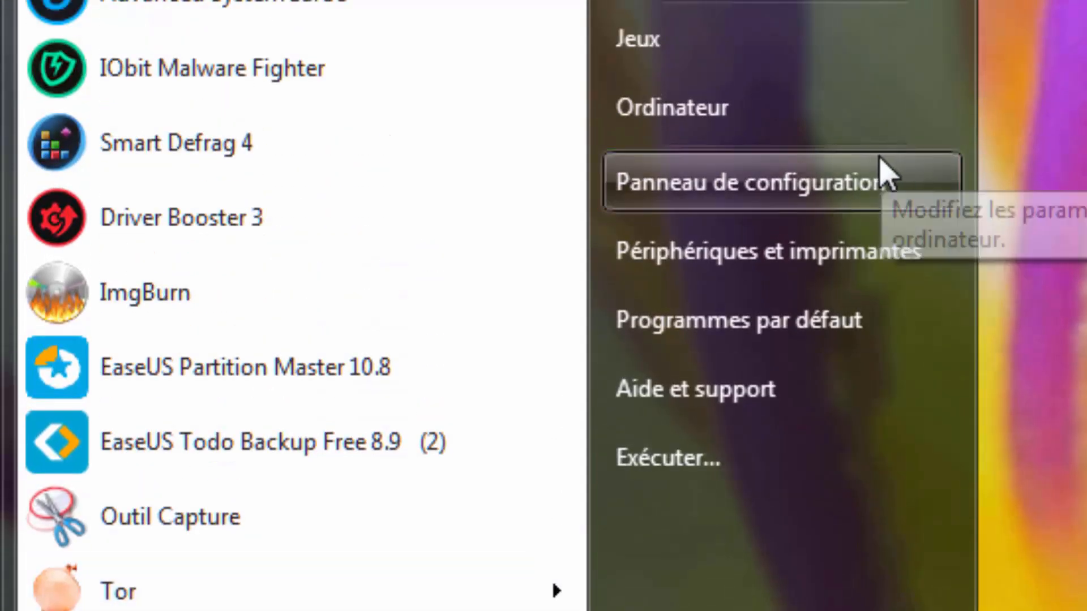
left_click(860, 190)
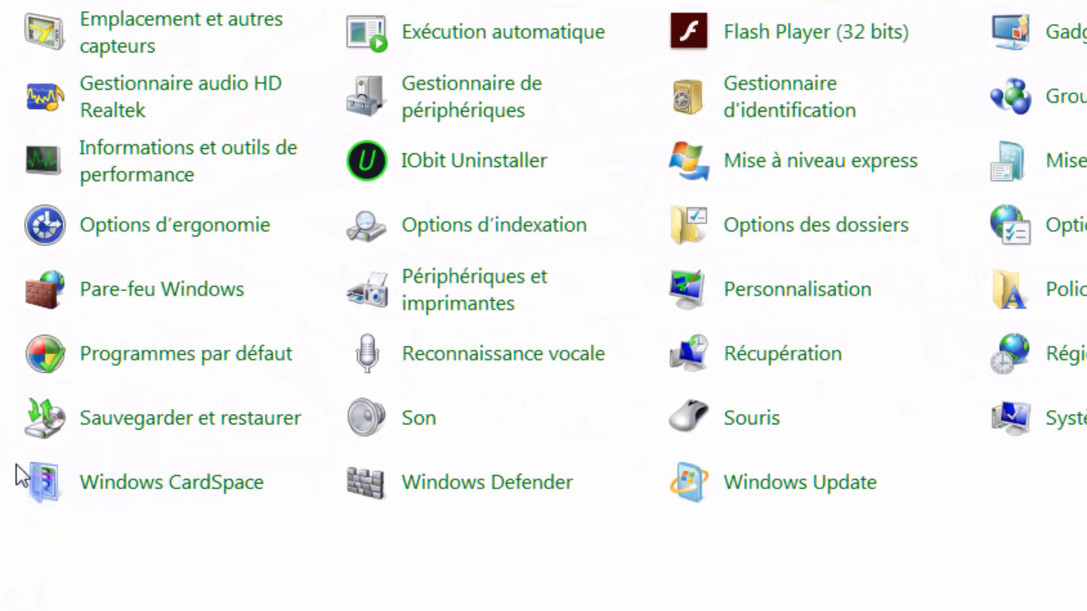
left_click(158, 424)
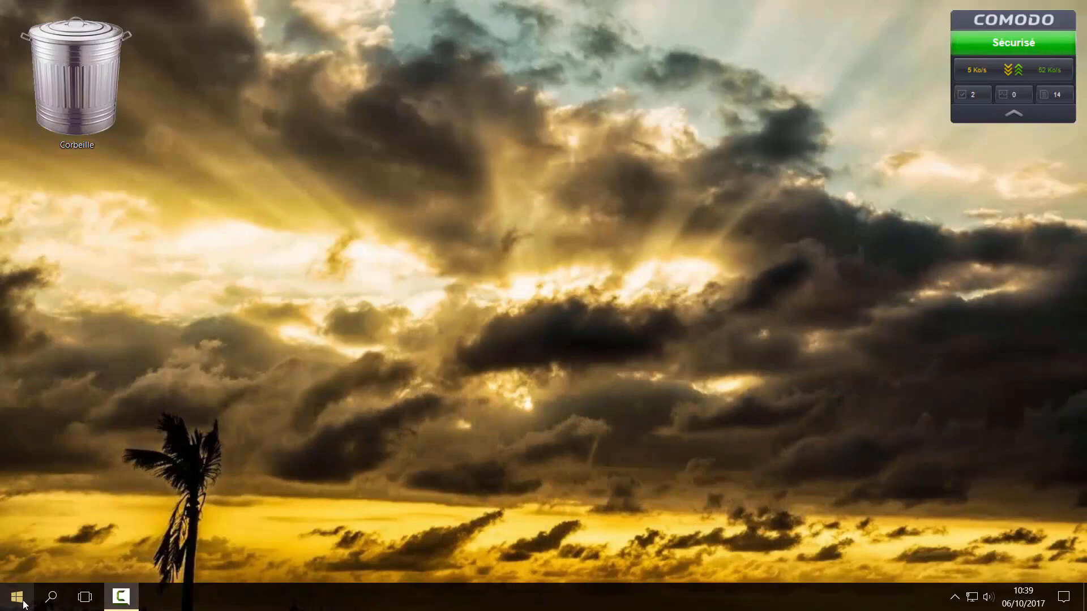
Step: Open the Windows 10 Control Panel from the Système Windows app folder and go to Sauvegarder et restaurer (Windows 7)
left_click(22, 601)
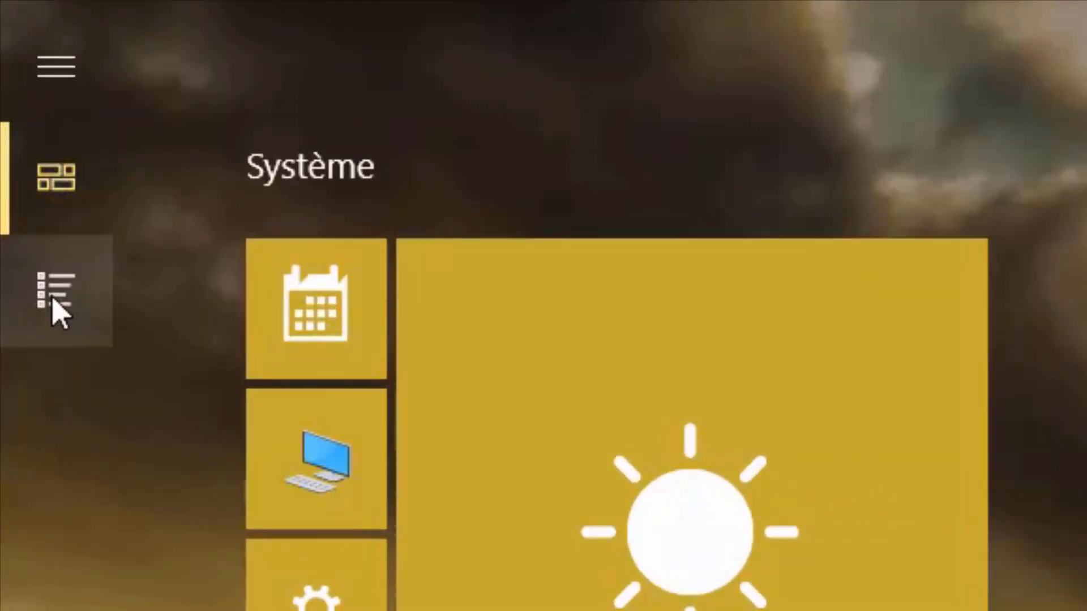
left_click(56, 300)
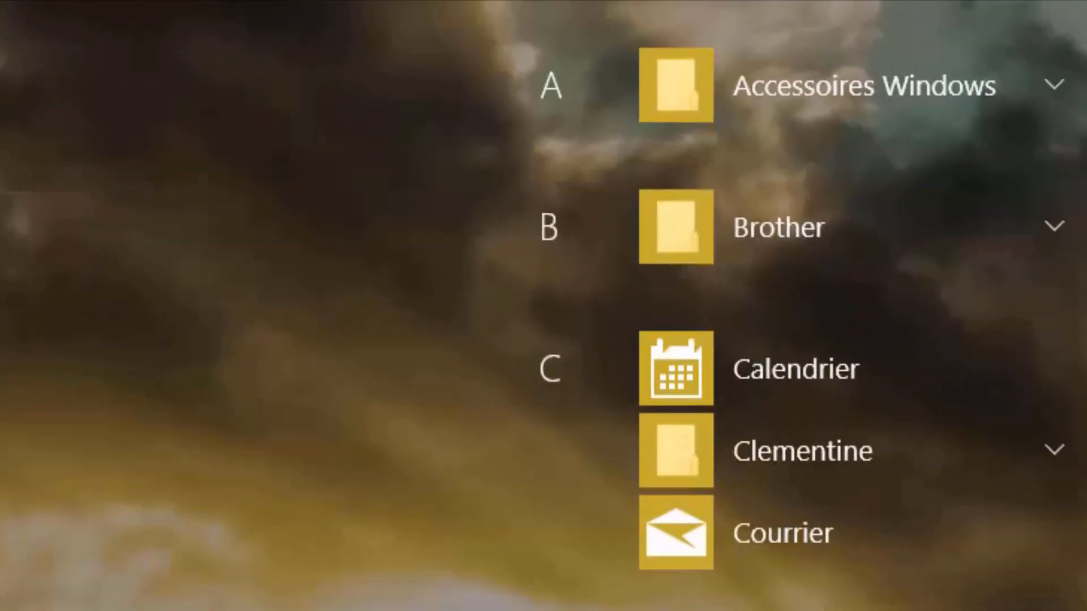
scroll(803, 486, "down", 10)
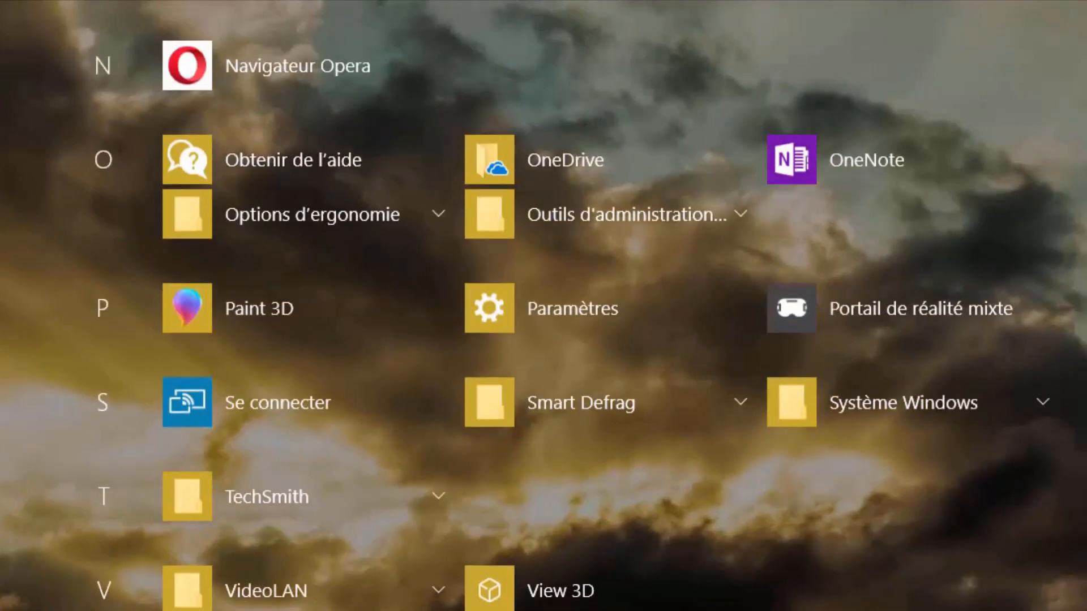
left_click(913, 405)
left_click(895, 553)
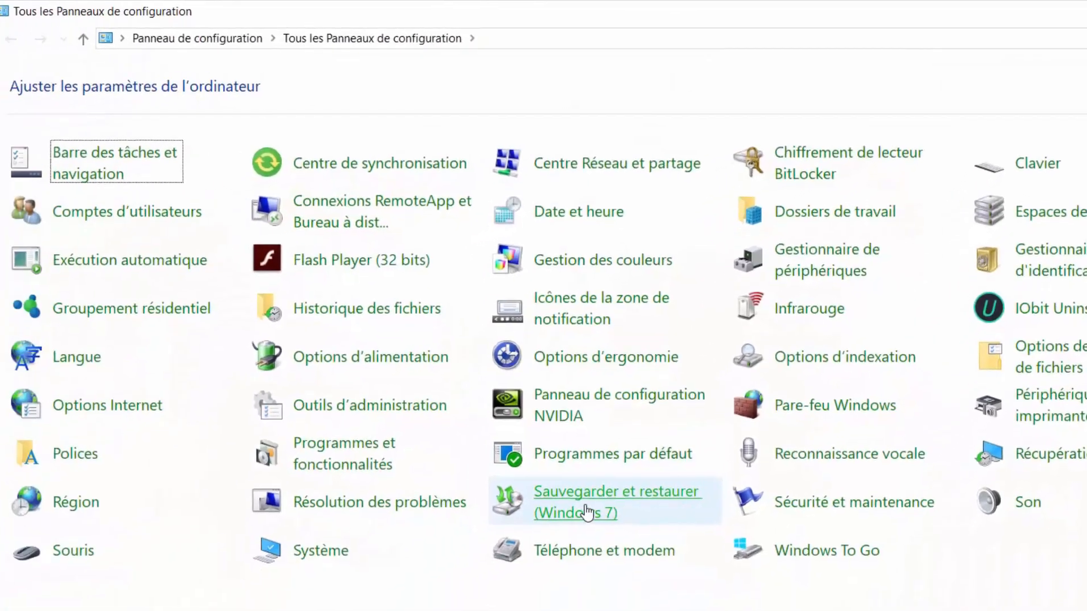
left_click(601, 496)
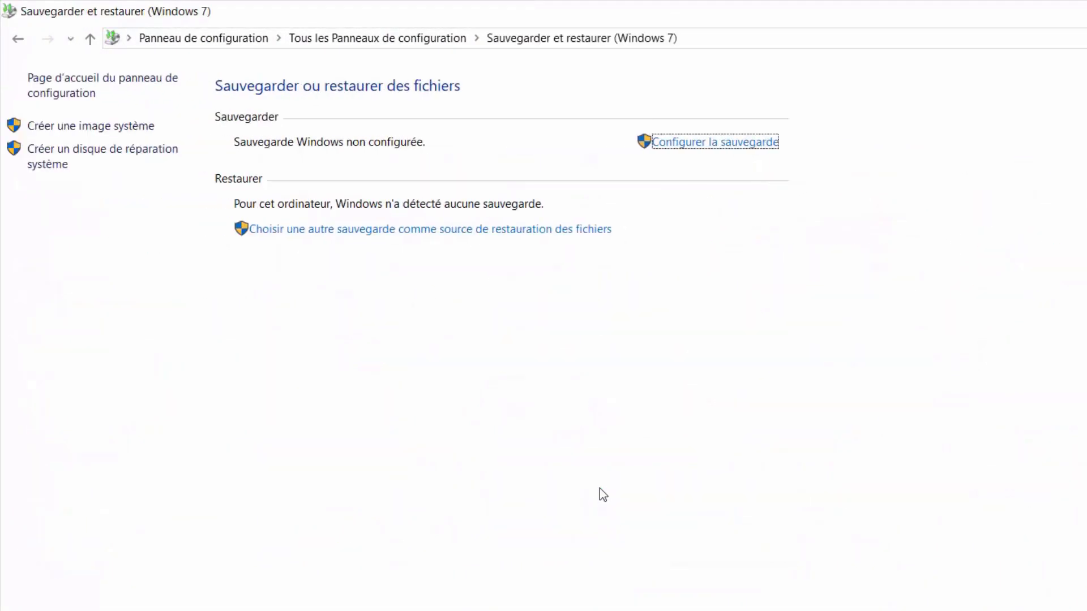
Step: Start creating a system image, choose the hard disk (J:) Backup as the destination, and continue
left_click(122, 129)
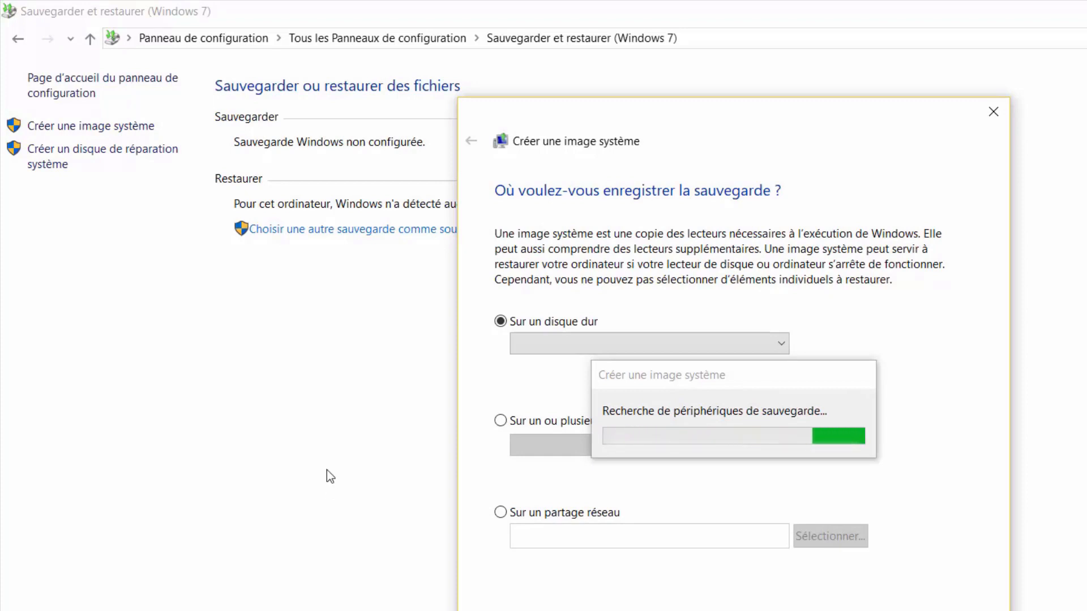
left_click(785, 347)
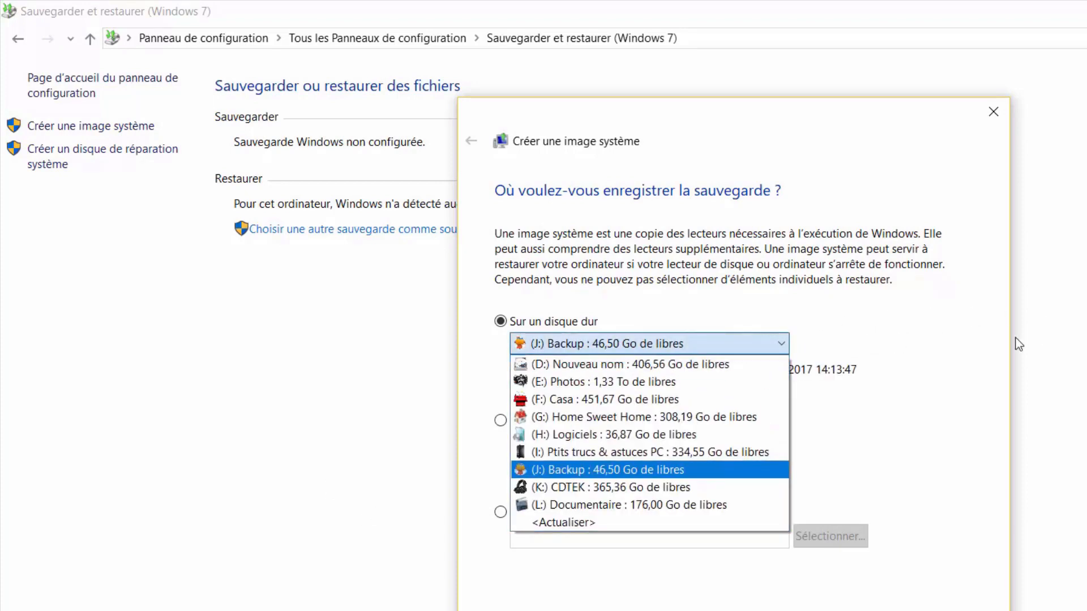
left_click(937, 321)
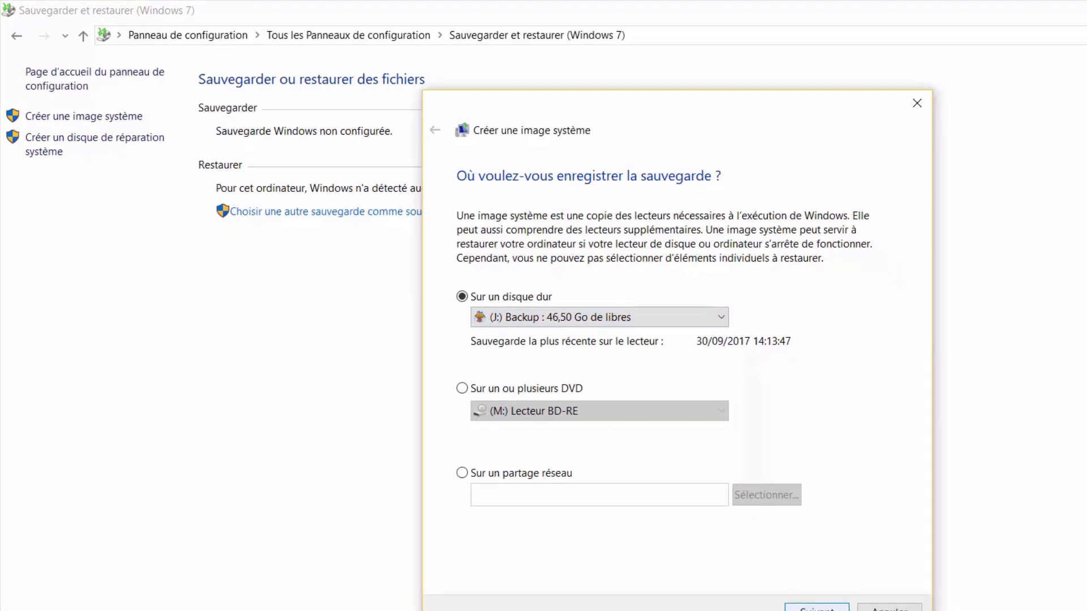
left_click(788, 591)
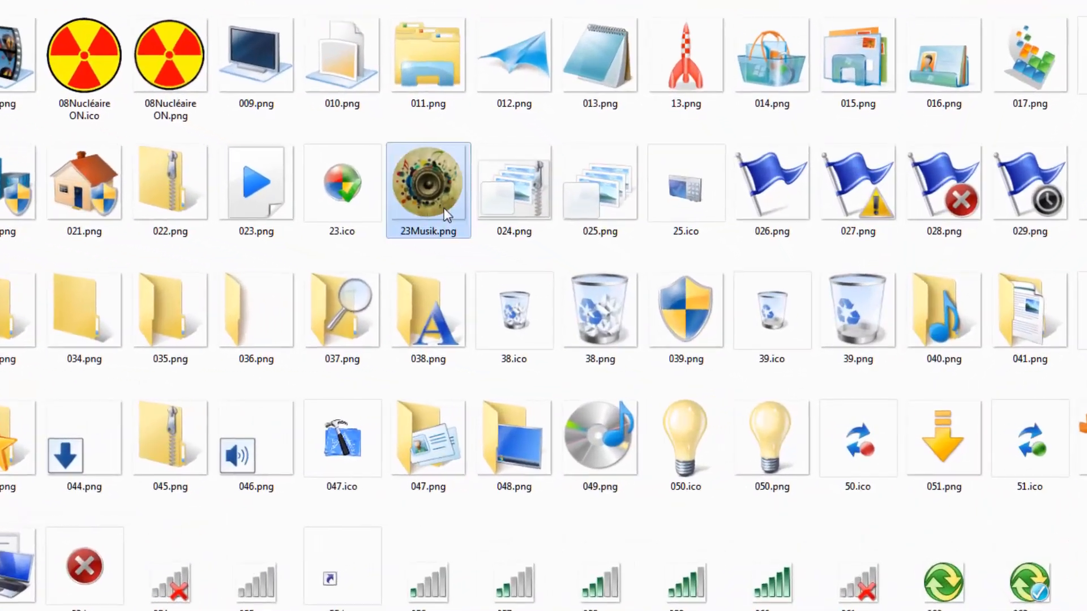
right_click(447, 215)
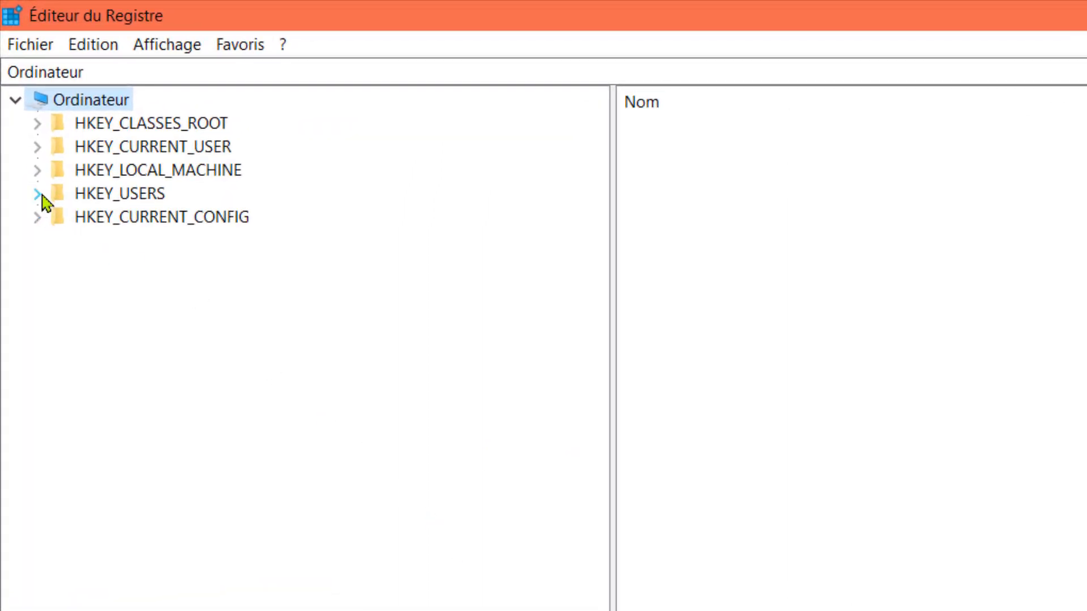
Step: In the Registry Editor, open the key HKEY_CURRENT_USER\Control Panel\Desktop
left_click(37, 149)
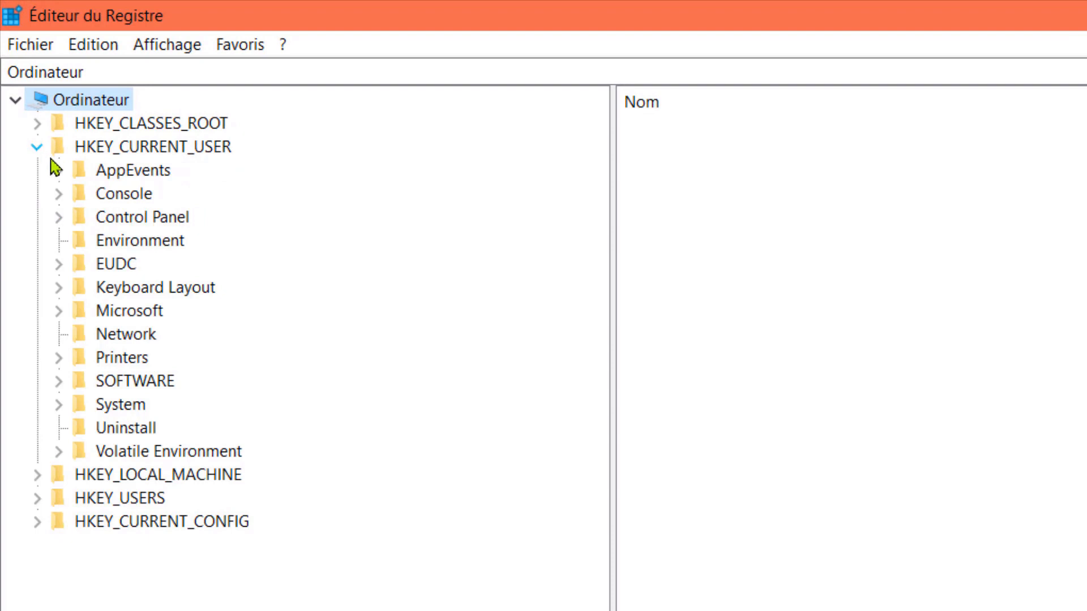
left_click(59, 218)
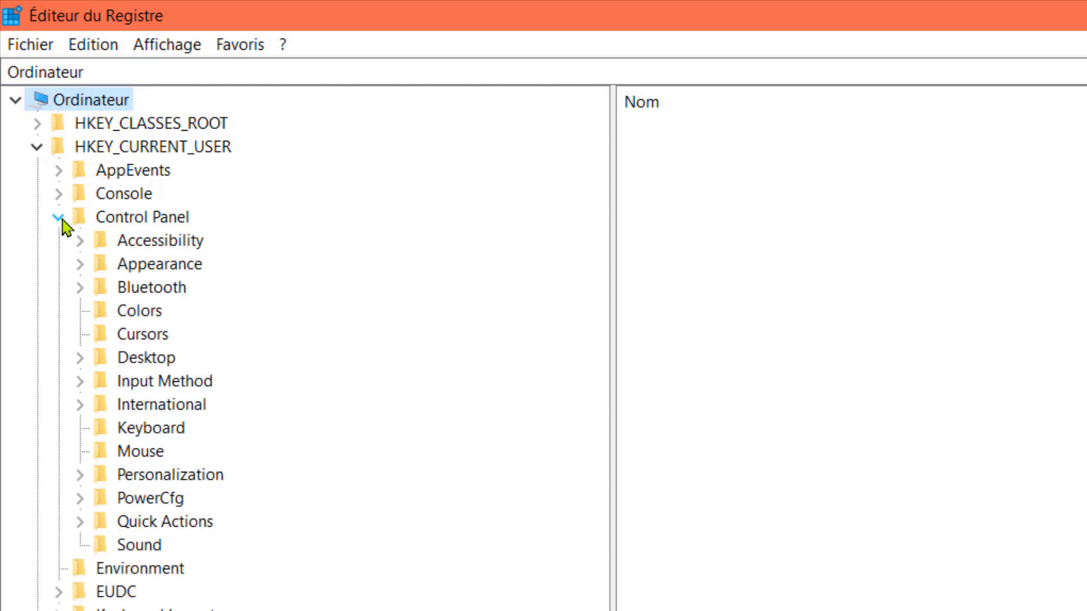
left_click(135, 360)
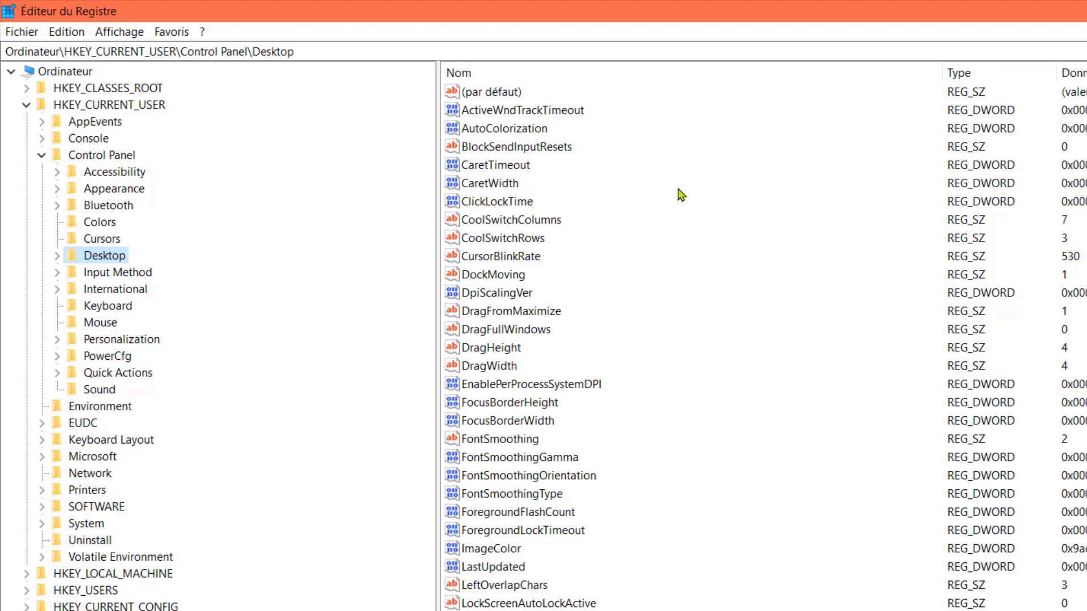
Step: Create a 32-bit DWORD value named AutoEndTasks in the Desktop key and set its data to 1
right_click(722, 221)
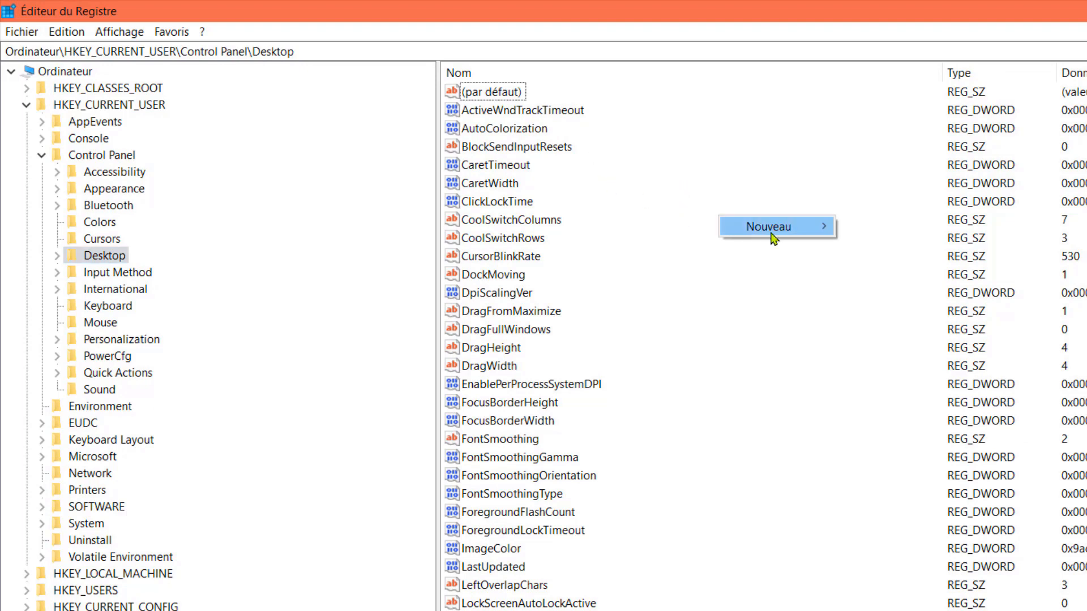
mouse_move(777, 232)
left_click(916, 286)
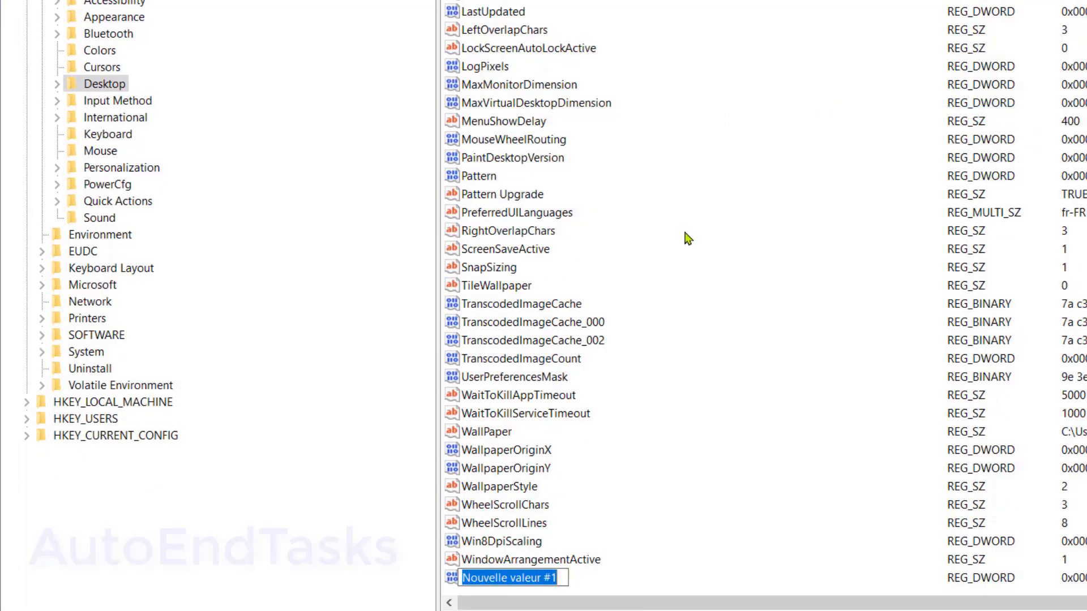
key("BackSpace")
type("AutoE")
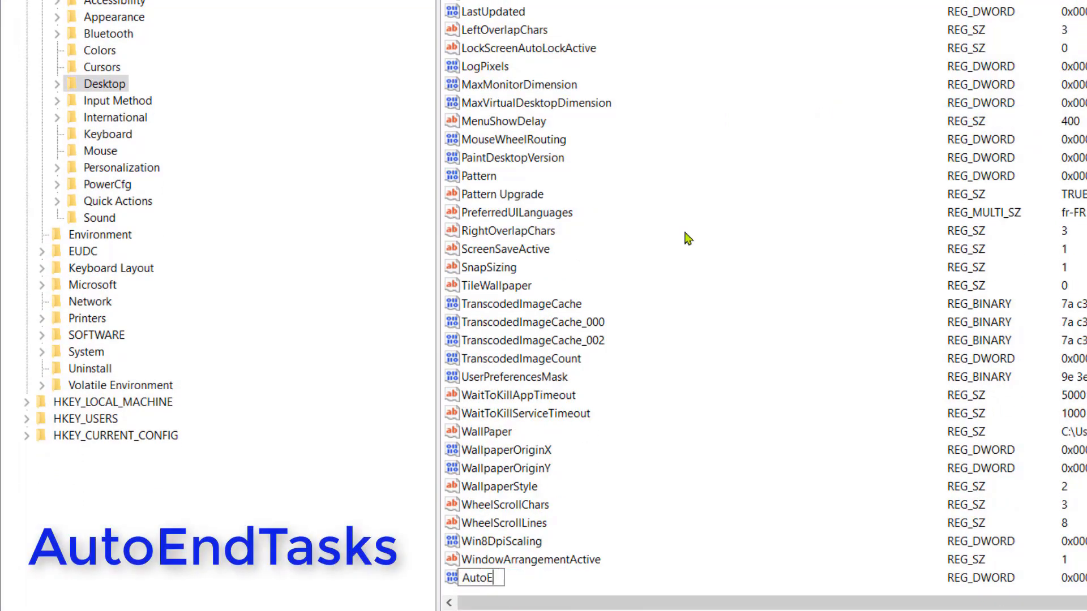
type("ndTasks")
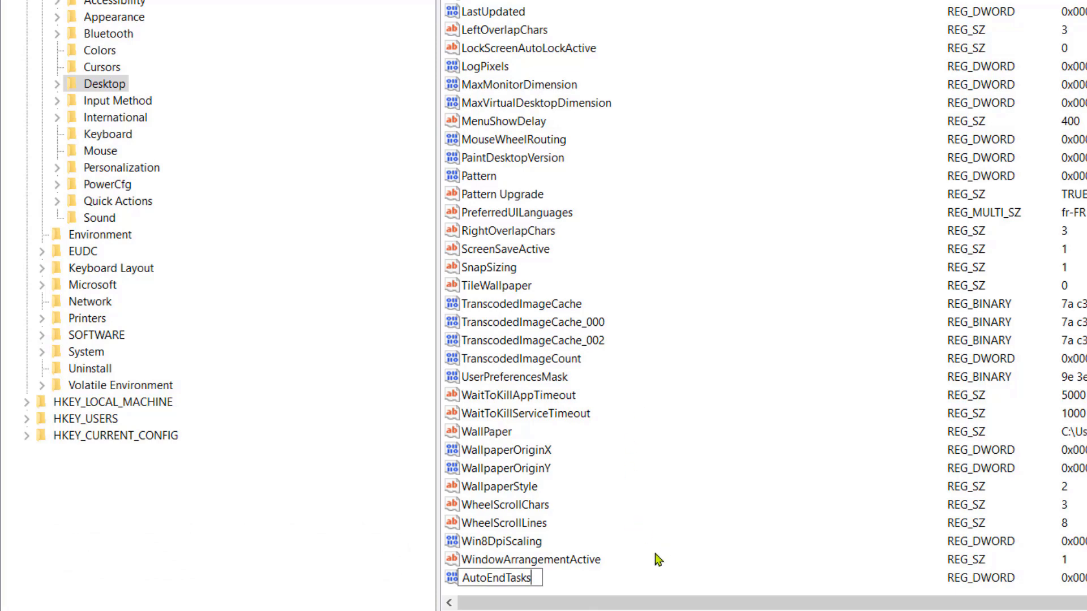
key("Return")
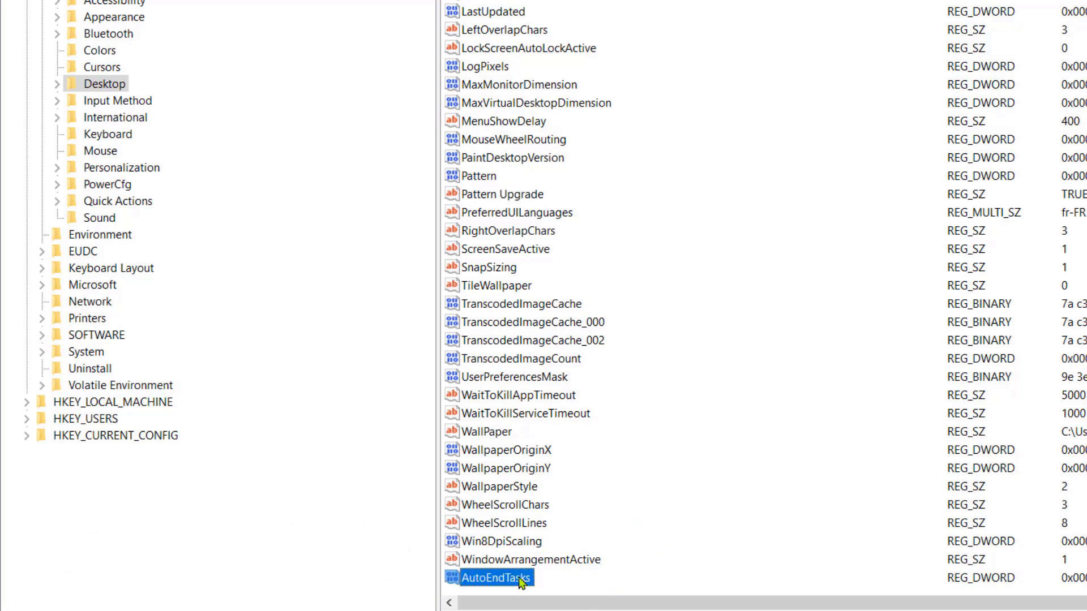
double_click(496, 578)
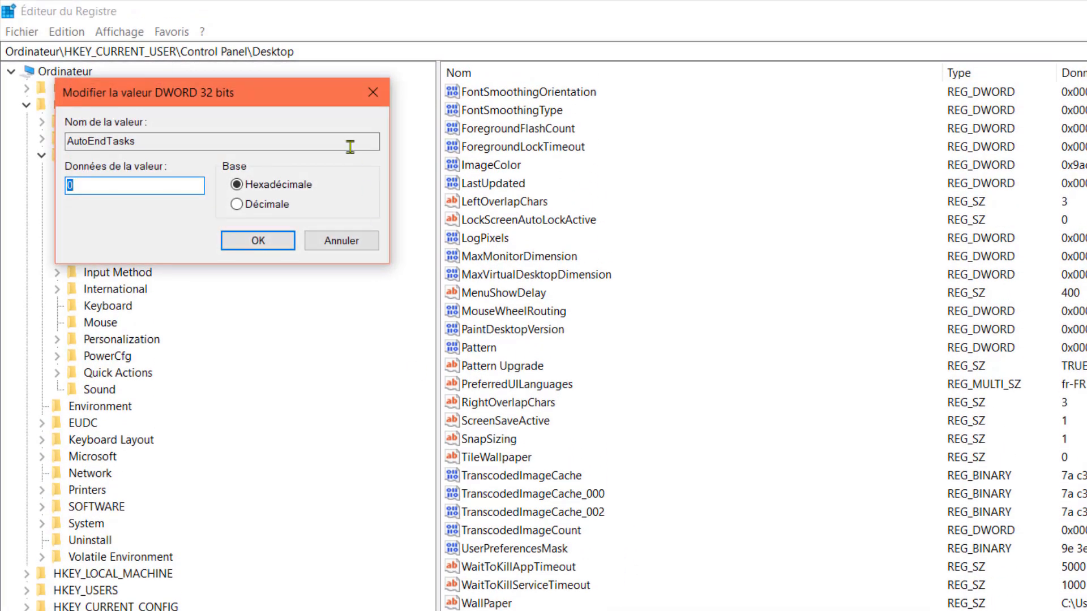
type("1")
left_click(260, 244)
Step: Create a 32-bit DWORD value named HungAppTimeout in the Desktop key and set its data to 1000 in hexadecimal base
scroll(820, 535, "up", 3)
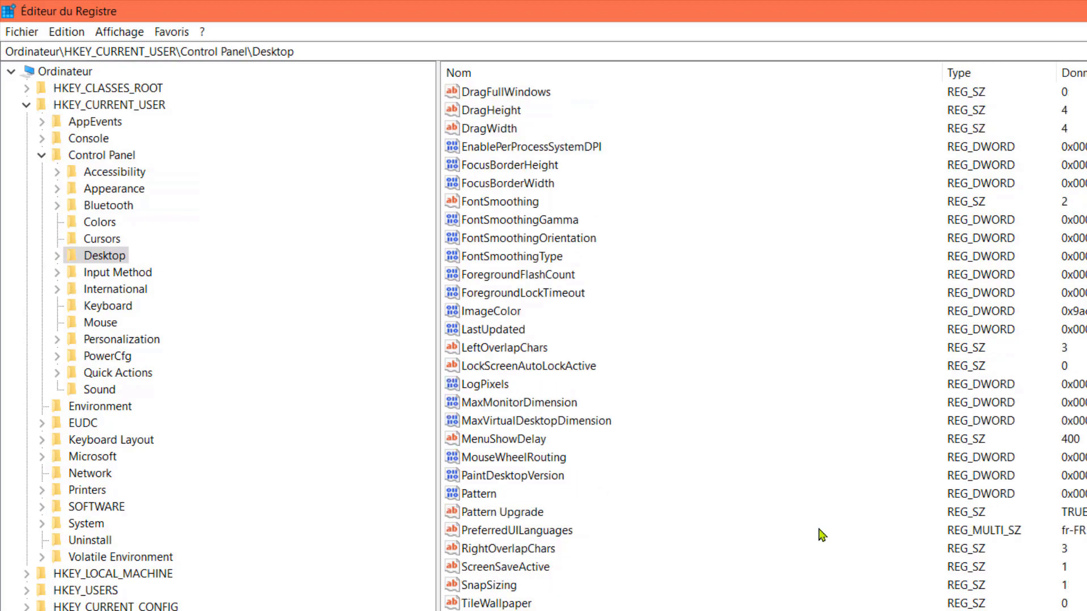
right_click(852, 526)
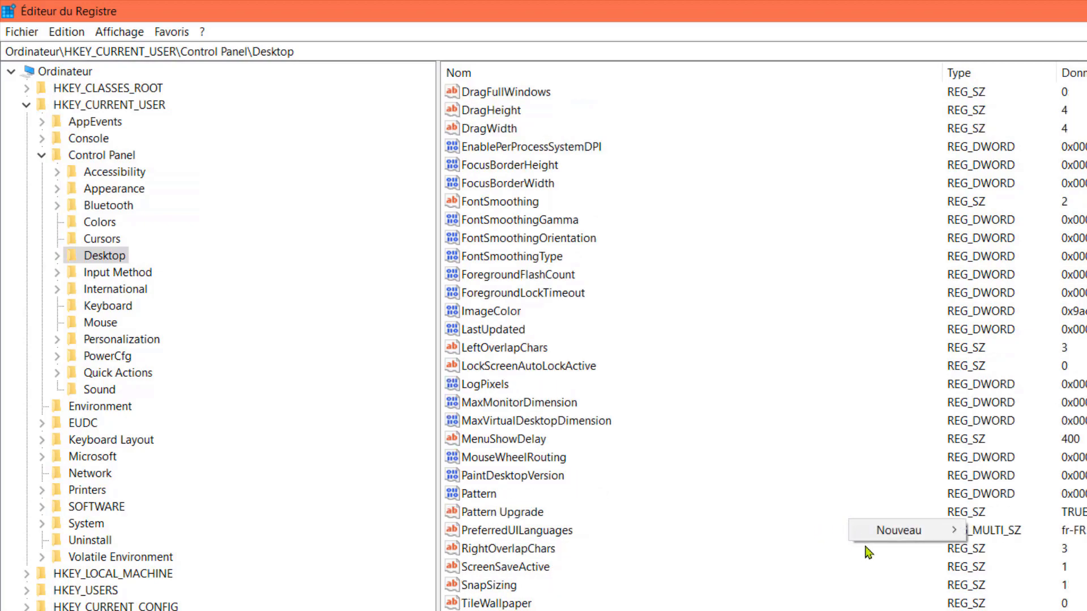
mouse_move(919, 534)
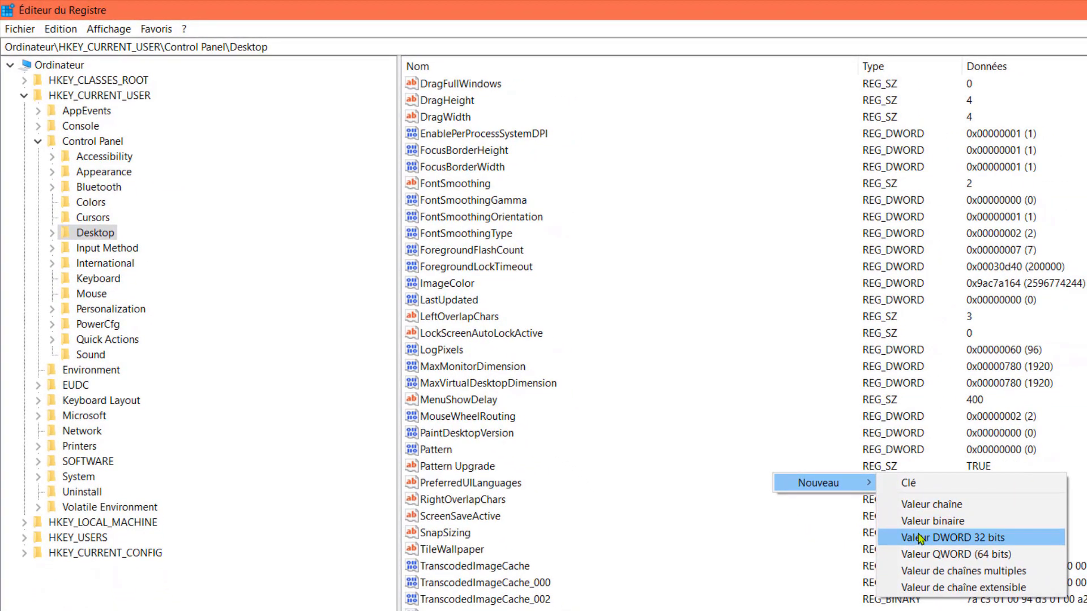
left_click(988, 557)
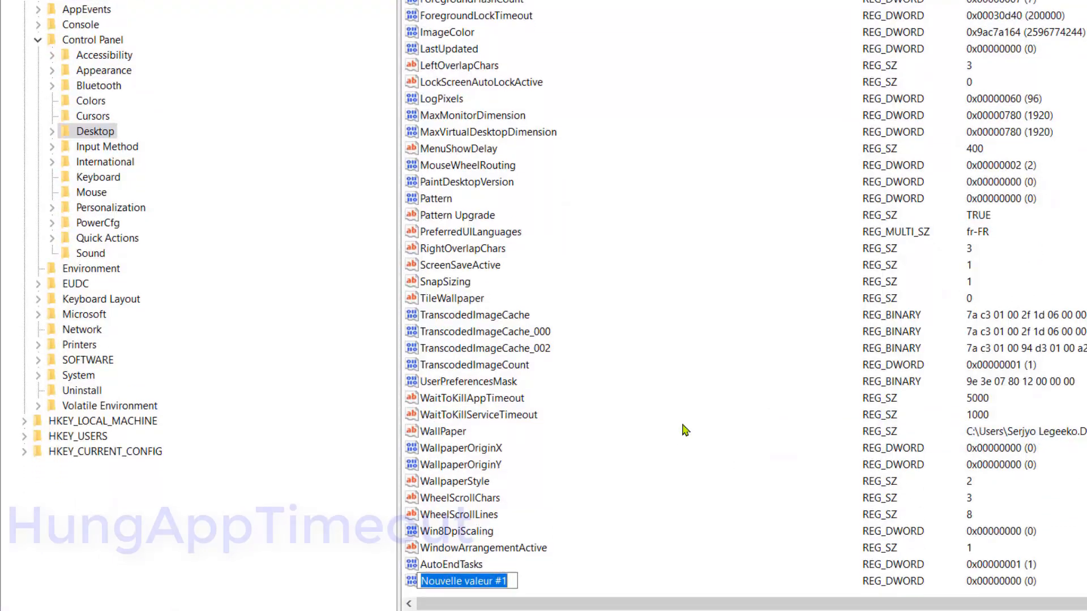
key("BackSpace")
type("Hung")
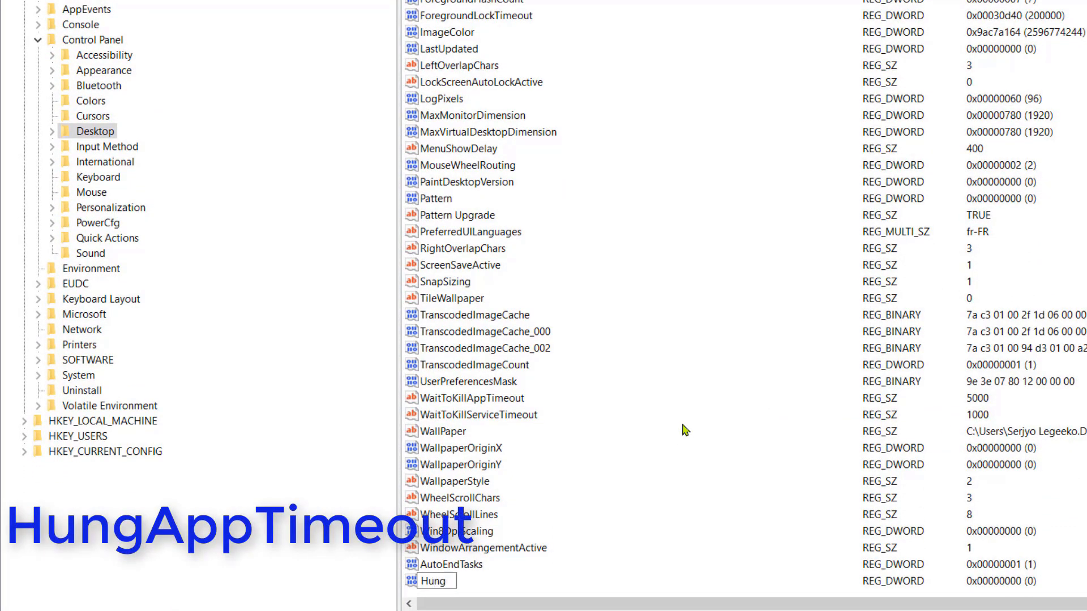
type("AppTimeout")
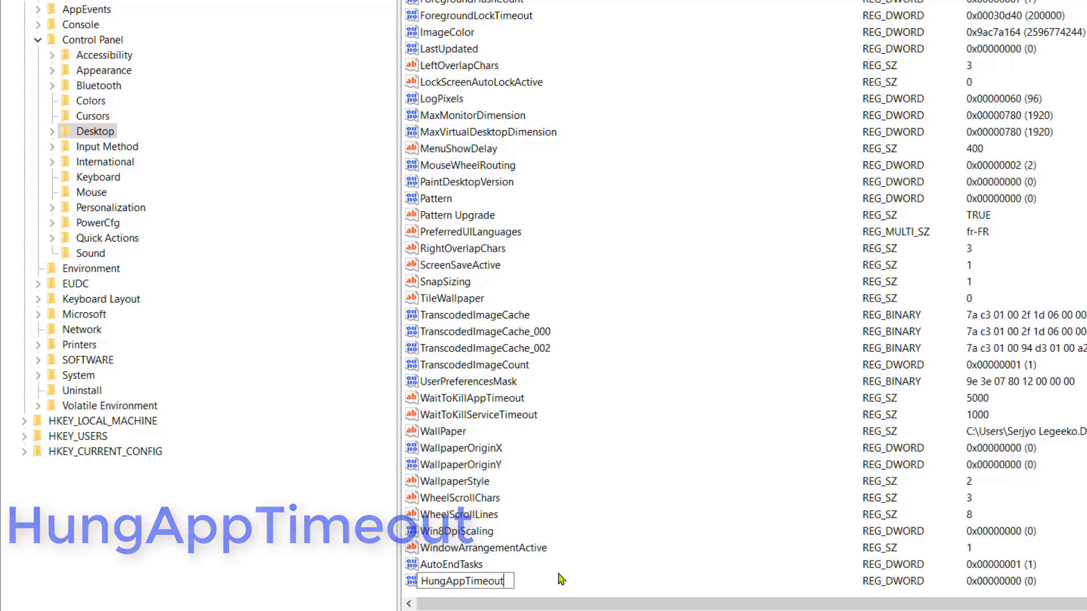
key("Return")
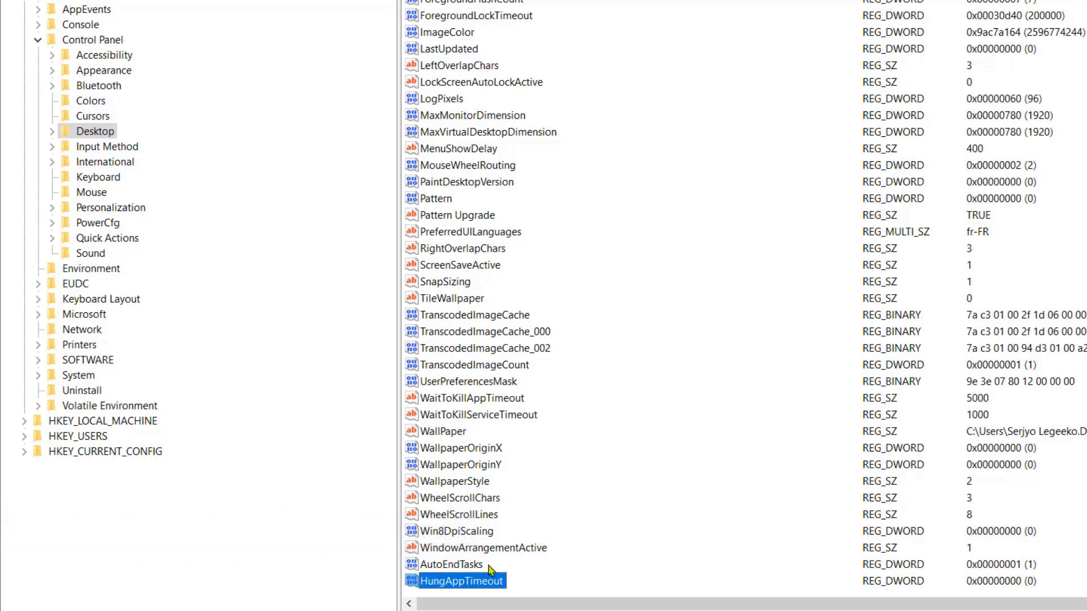
double_click(496, 582)
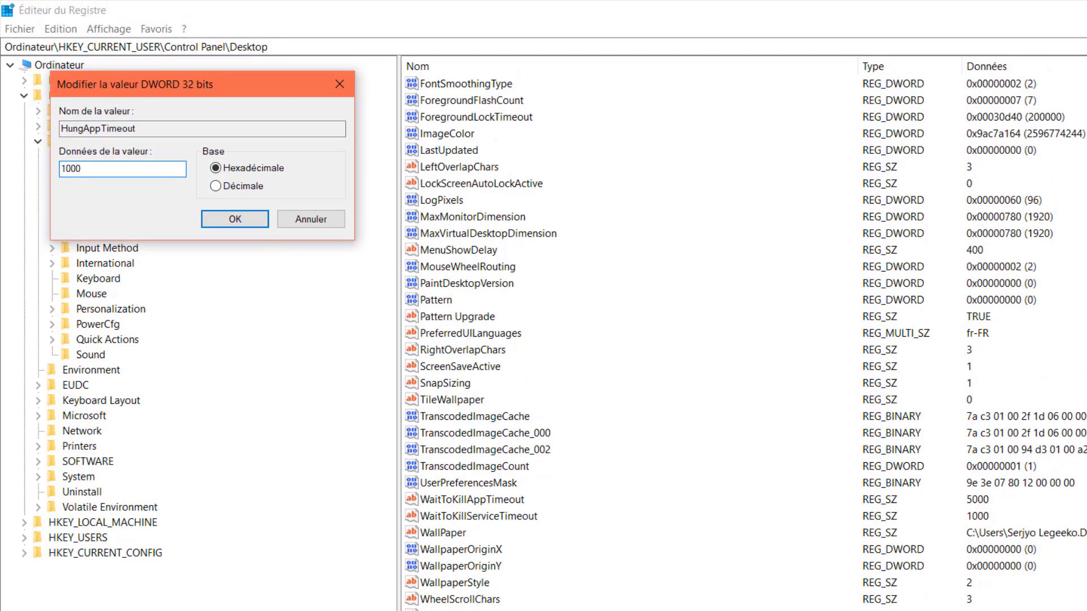
left_click(259, 224)
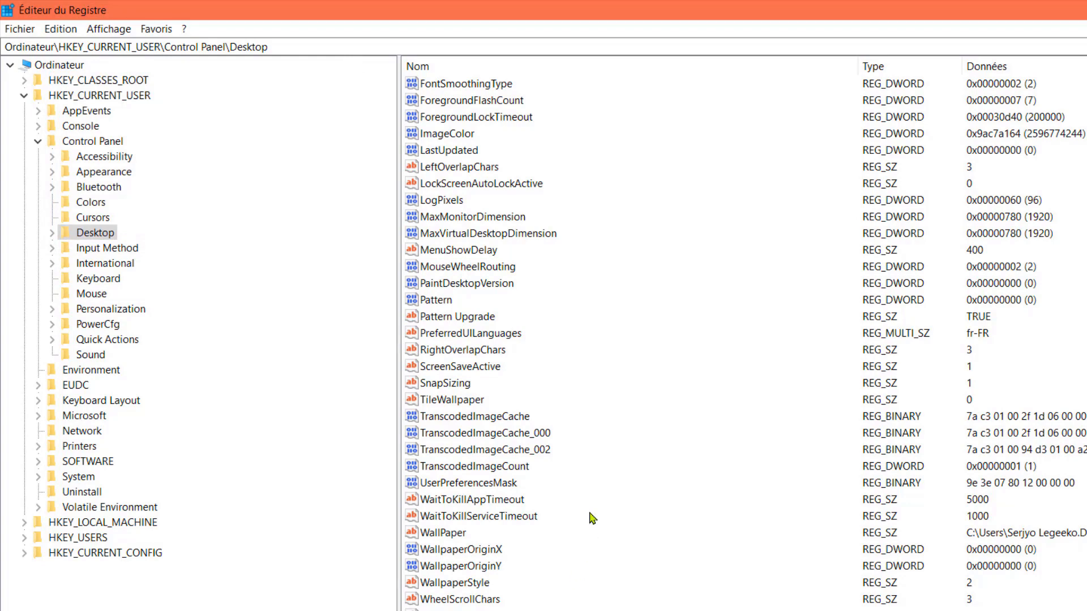
Step: Set the data of the MenuShowDelay string value to 8
scroll(591, 497, "up", 3)
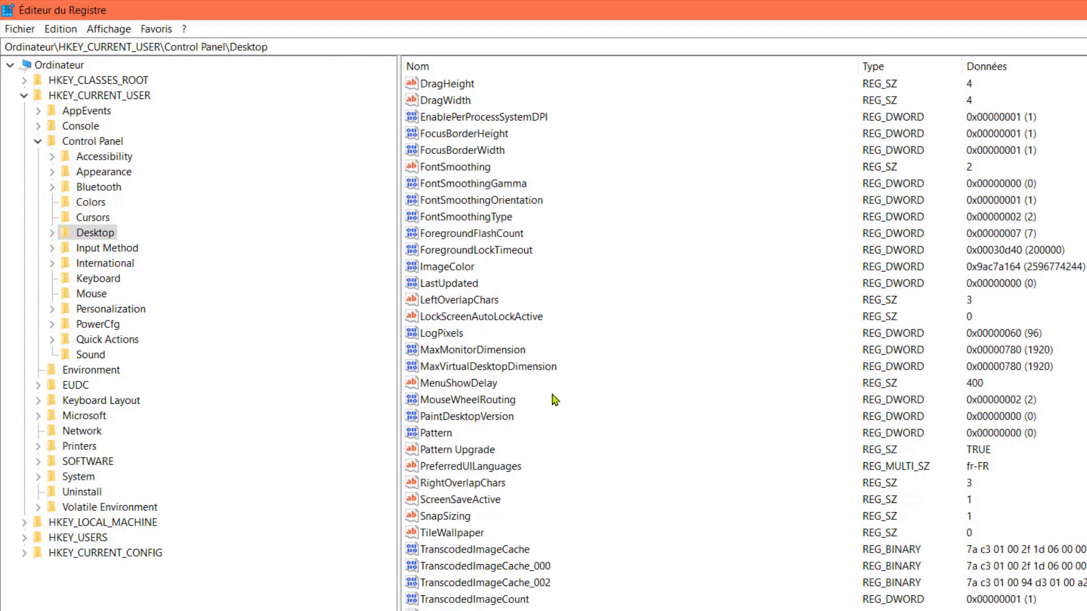
double_click(494, 387)
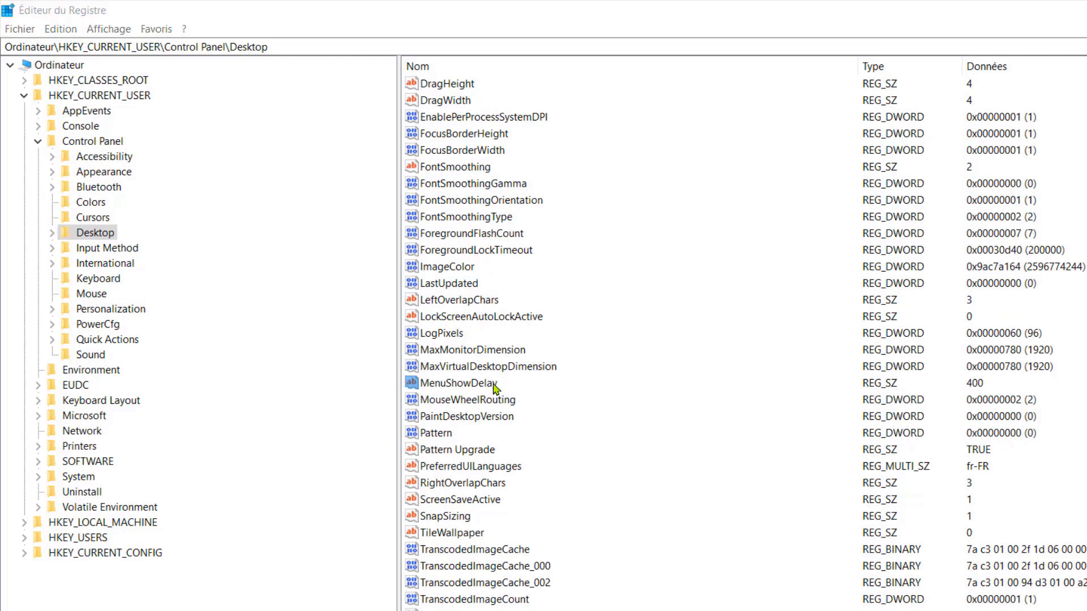
type("8")
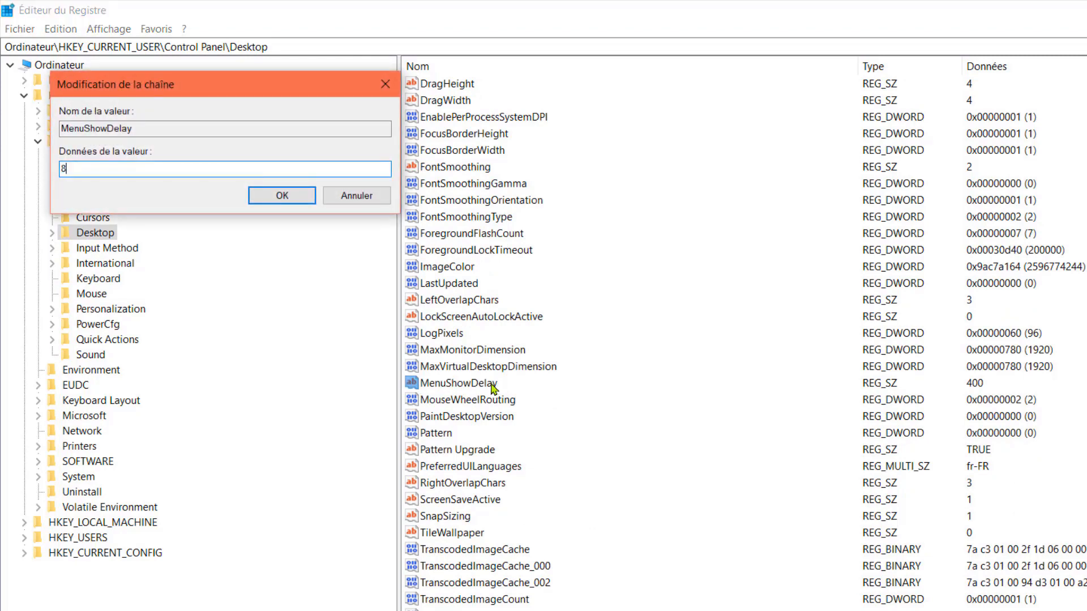
left_click(291, 201)
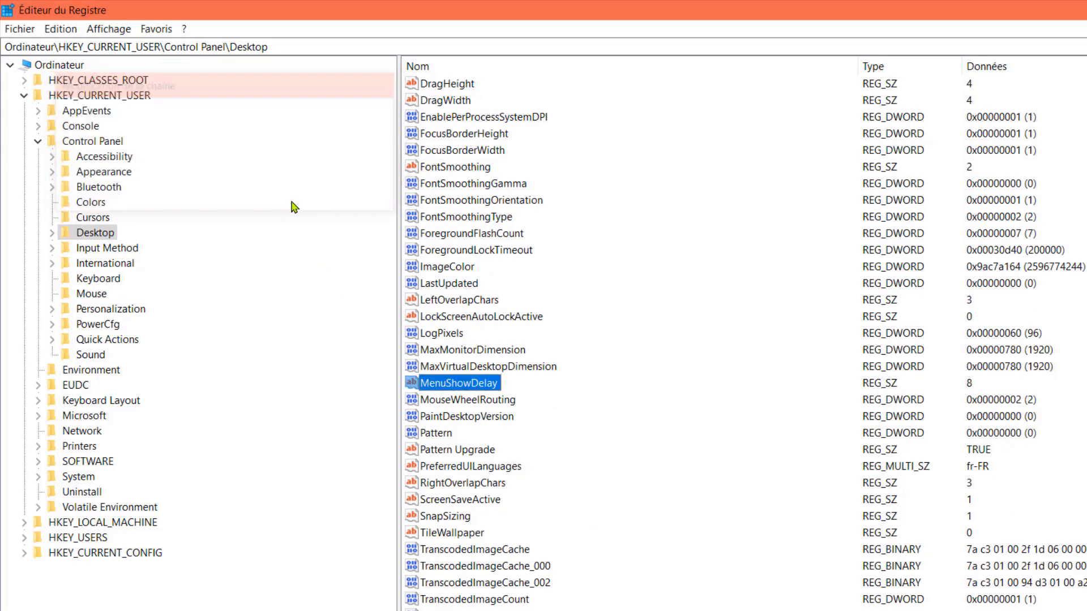
Step: Set the data of the WaitToKillAppTimeout string value to 2000
scroll(420, 430, "down", 3)
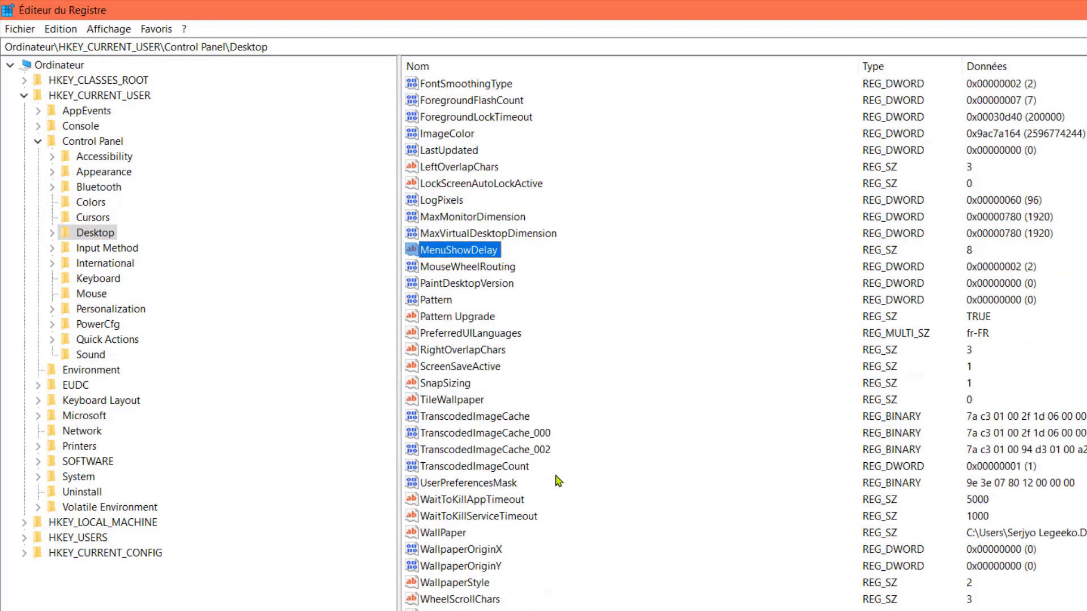
double_click(518, 501)
key("BackSpace")
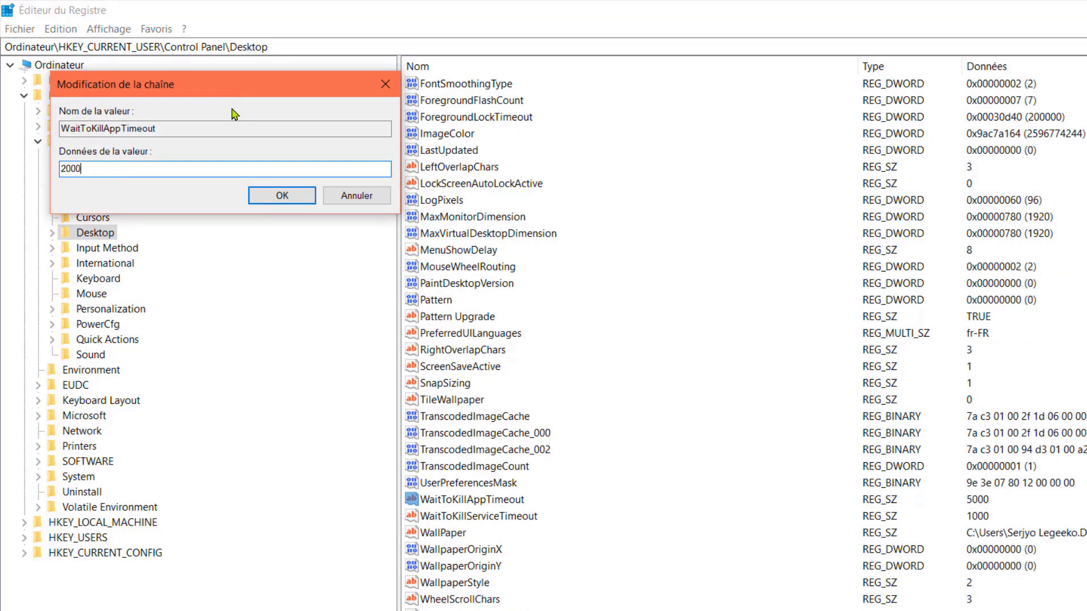
left_click(278, 196)
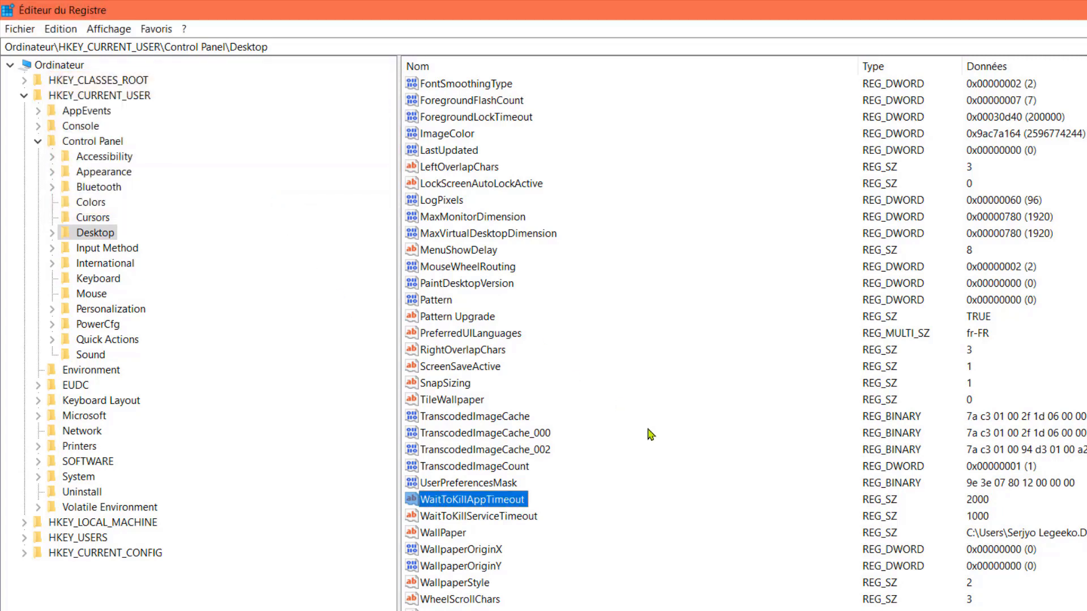
Step: Create a 32-bit DWORD value named LowLevelHooksTimeout in the Desktop key and set its data to 1000 in hexadecimal base
right_click(730, 391)
mouse_move(790, 397)
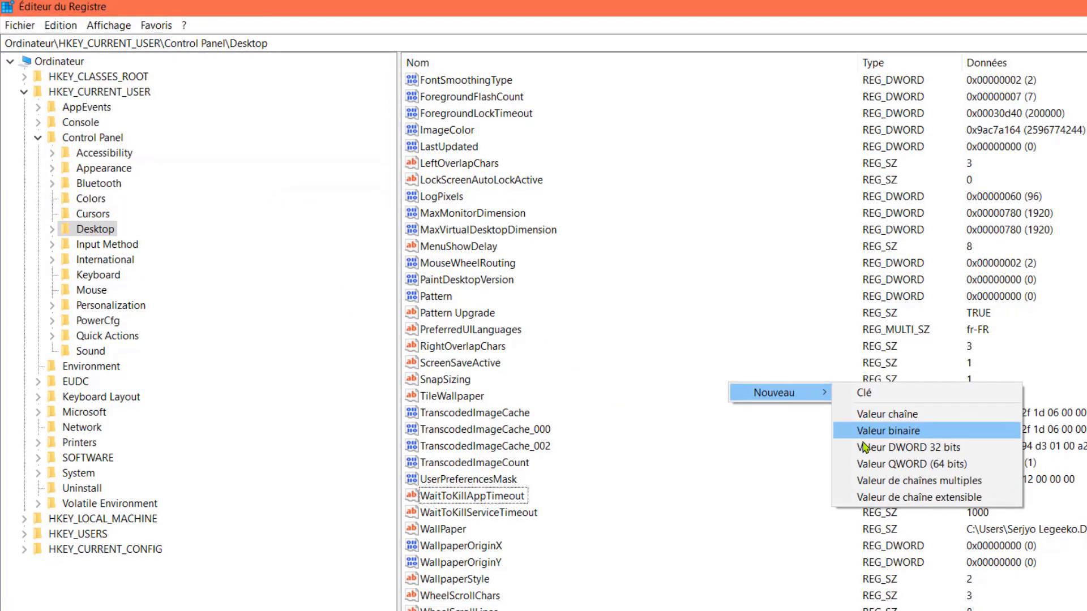
left_click(866, 383)
key("BackSpace")
type("LowLeve")
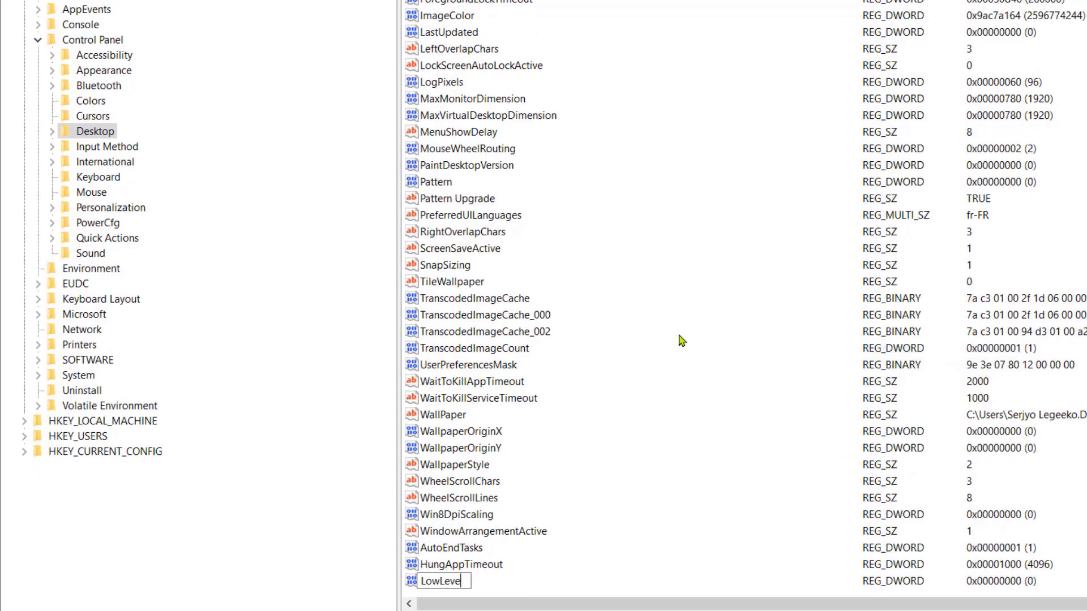
type("lHi")
type("oo")
type("ks")
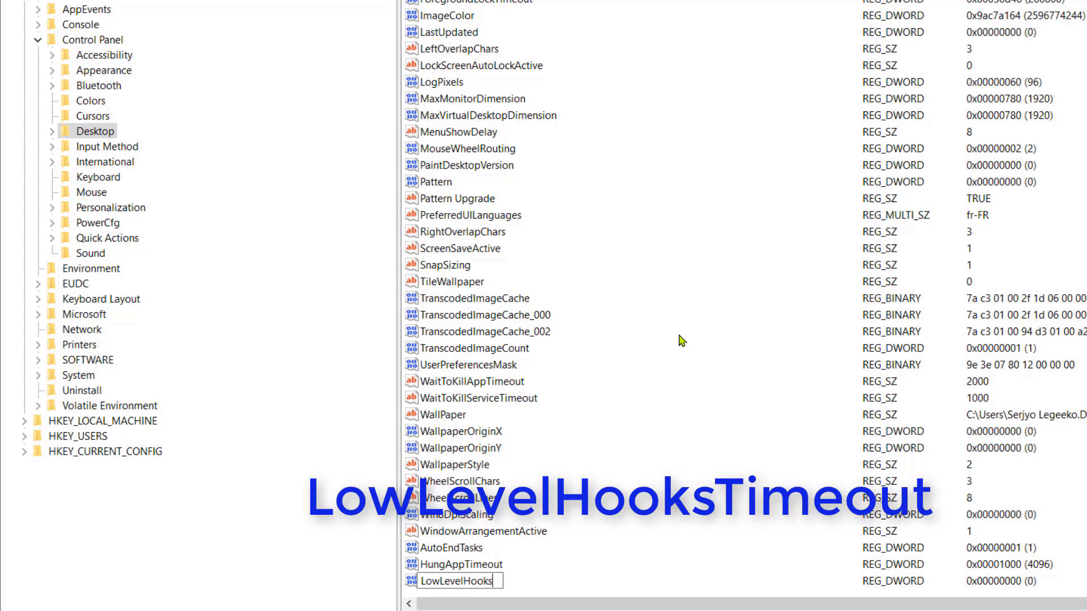
type("Timeout")
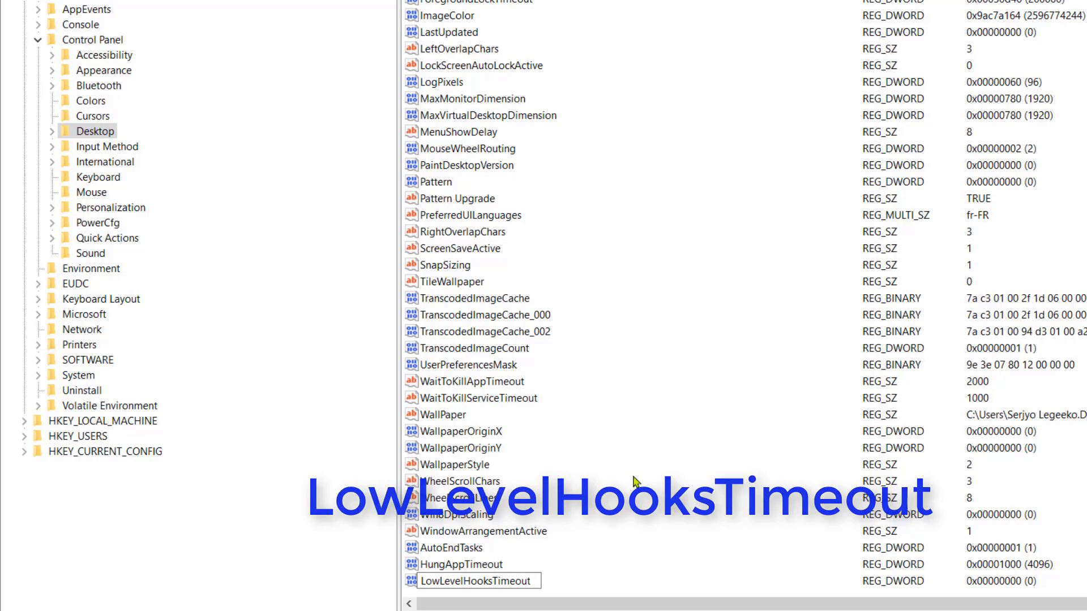
key("Return")
double_click(490, 584)
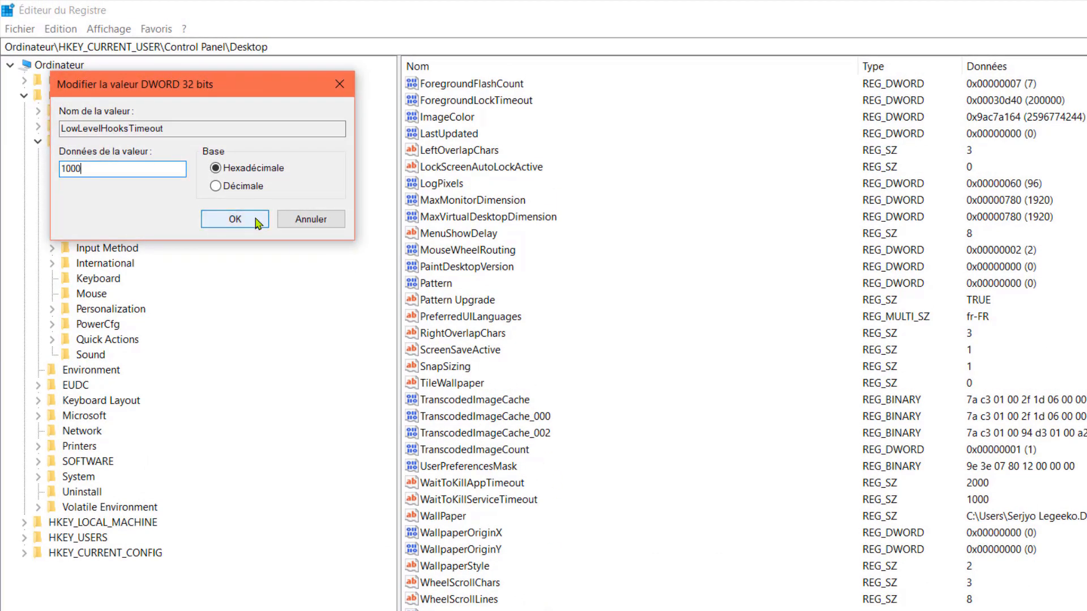
left_click(235, 219)
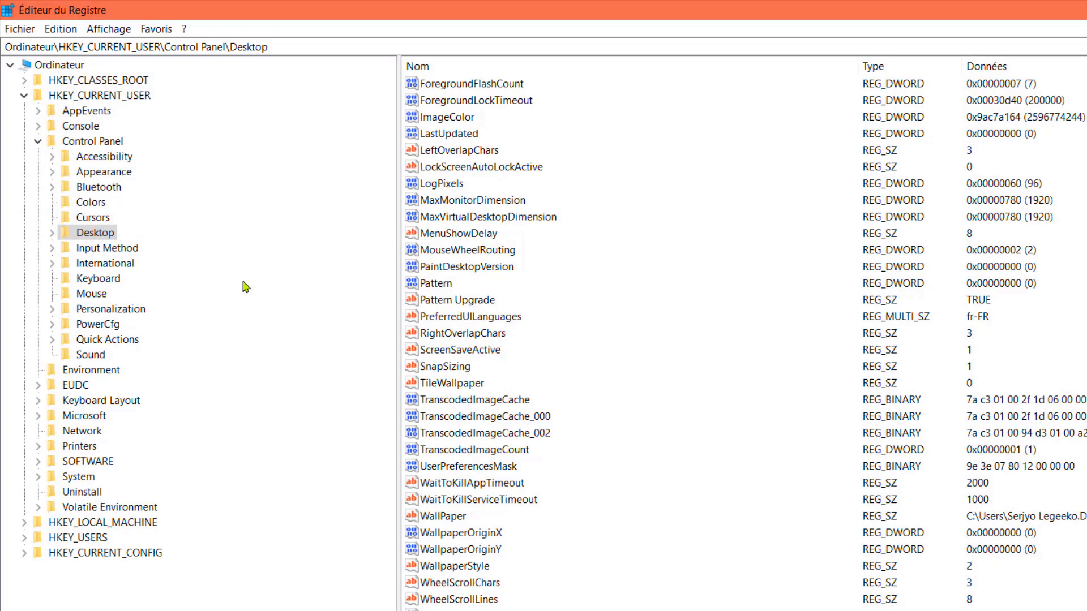
Step: Check the MouseHoverTime string value in the Control Panel\Mouse key and accept its data as 8
left_click(92, 294)
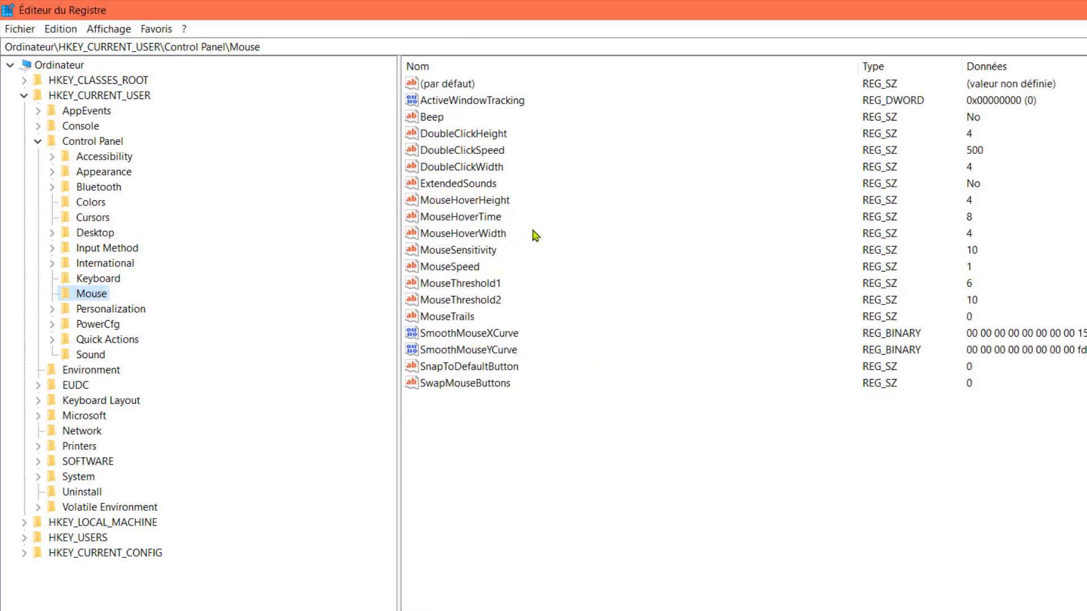
double_click(501, 218)
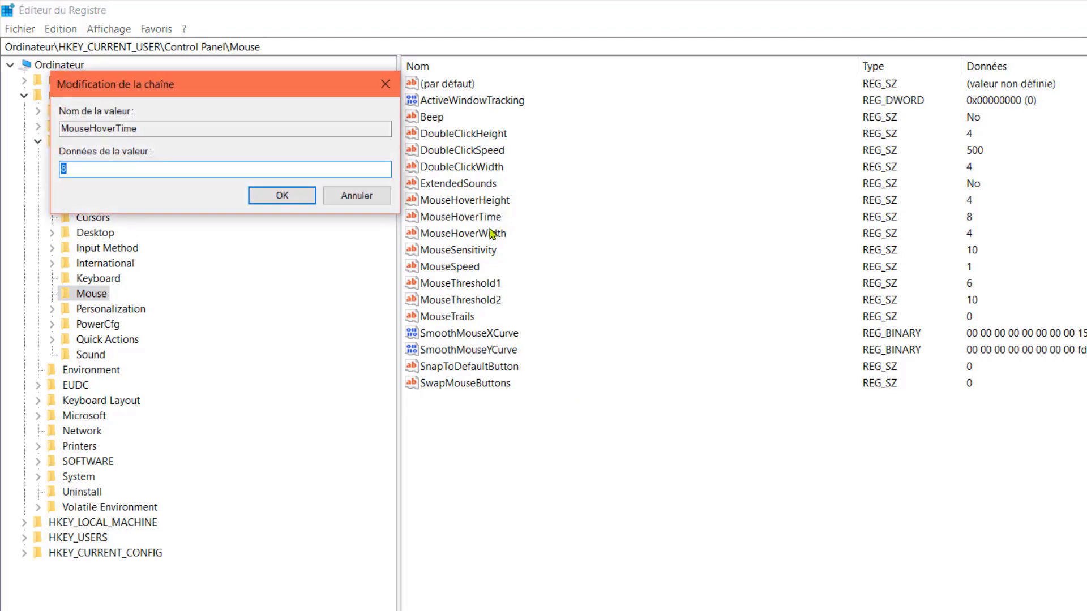
left_click(295, 199)
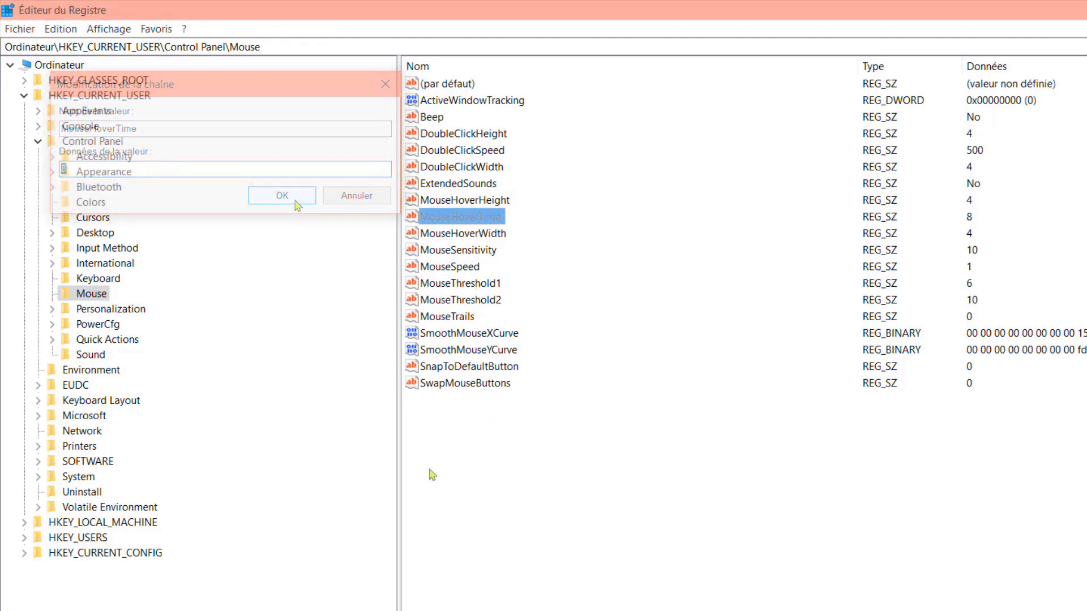
Step: Collapse the Control Panel key and expand HKEY_CURRENT_USER\SOFTWARE\Microsoft
left_click(38, 141)
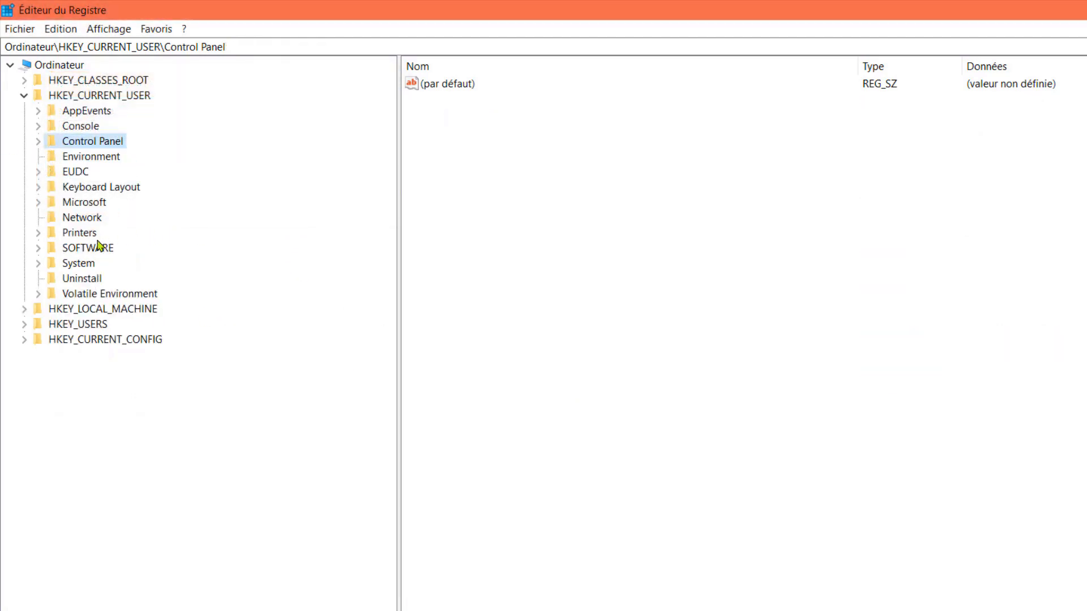
left_click(41, 251)
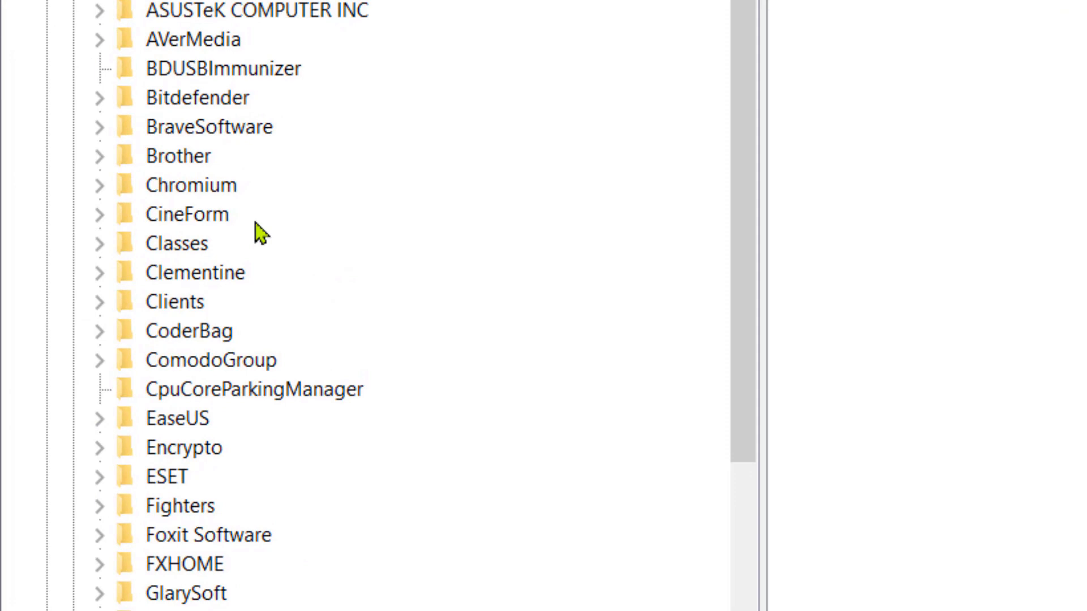
scroll(255, 526, "down", 5)
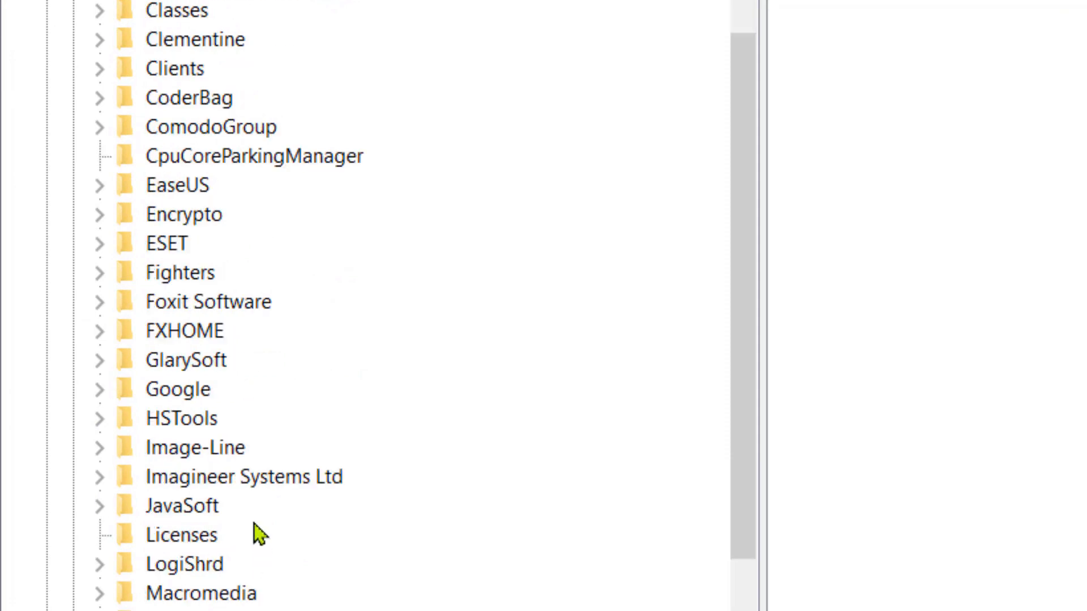
scroll(348, 155, "down", 3)
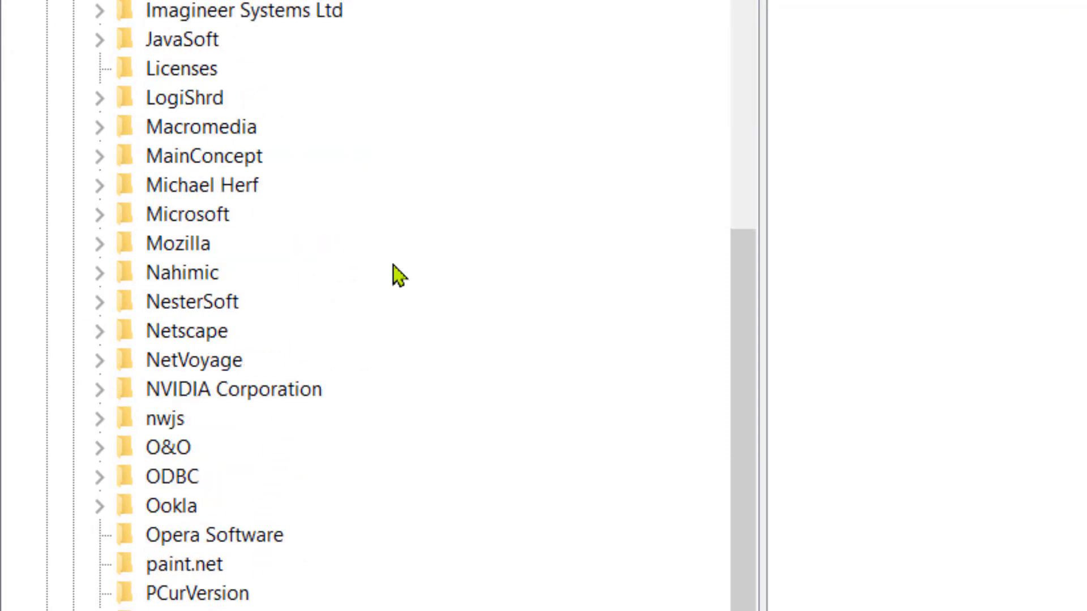
left_click(105, 217)
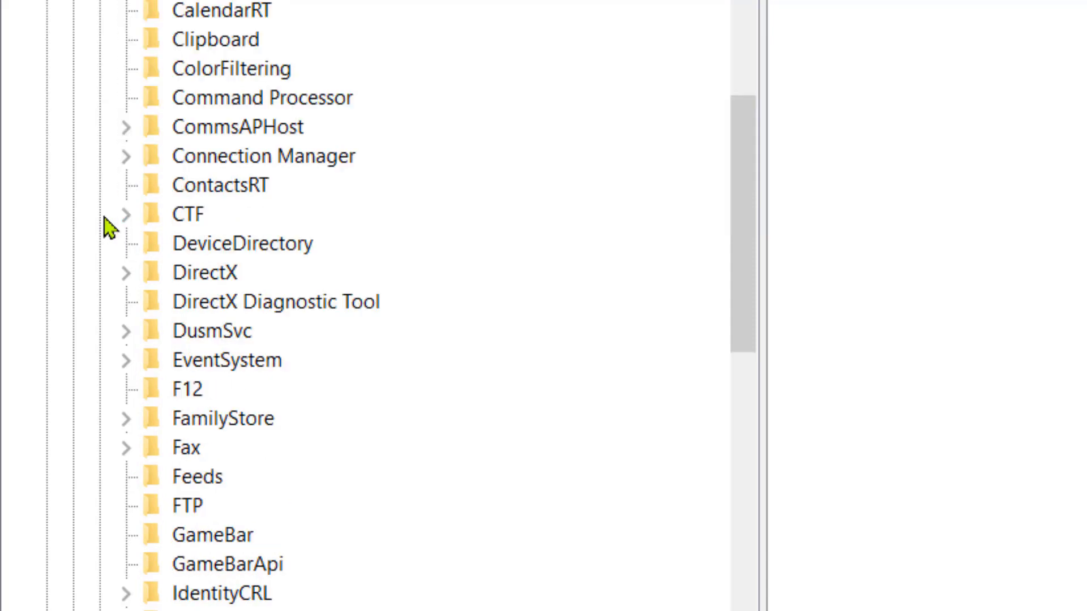
Step: Open the Windows\CurrentVersion\Policies\Explorer key under HKEY_CURRENT_USER\SOFTWARE\Microsoft
scroll(235, 359, "down", 20)
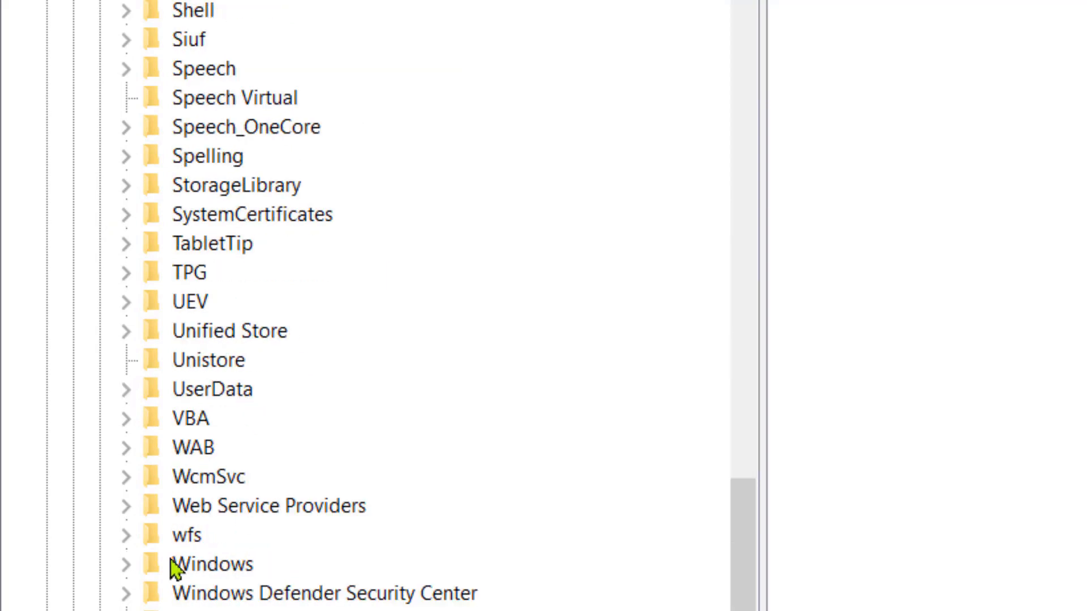
scroll(240, 461, "down", 3)
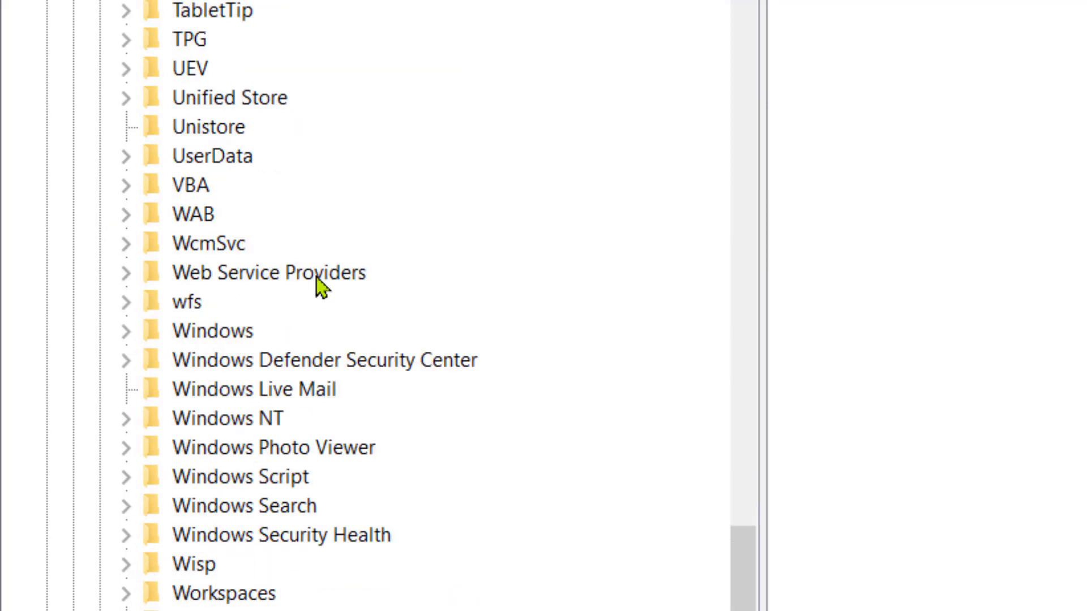
left_click(127, 332)
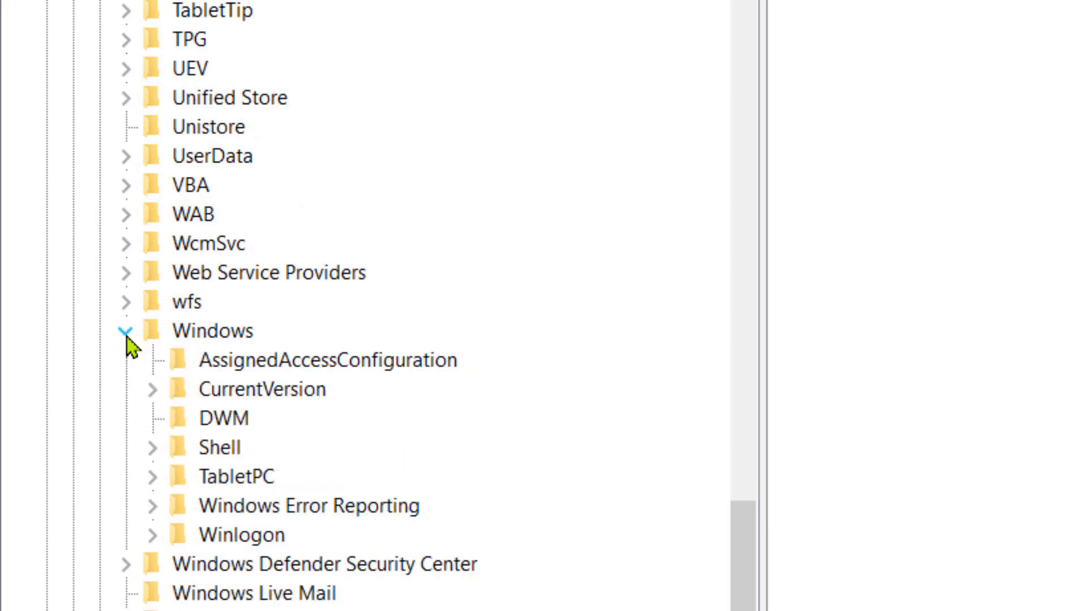
left_click(153, 390)
scroll(153, 396, "down", 2)
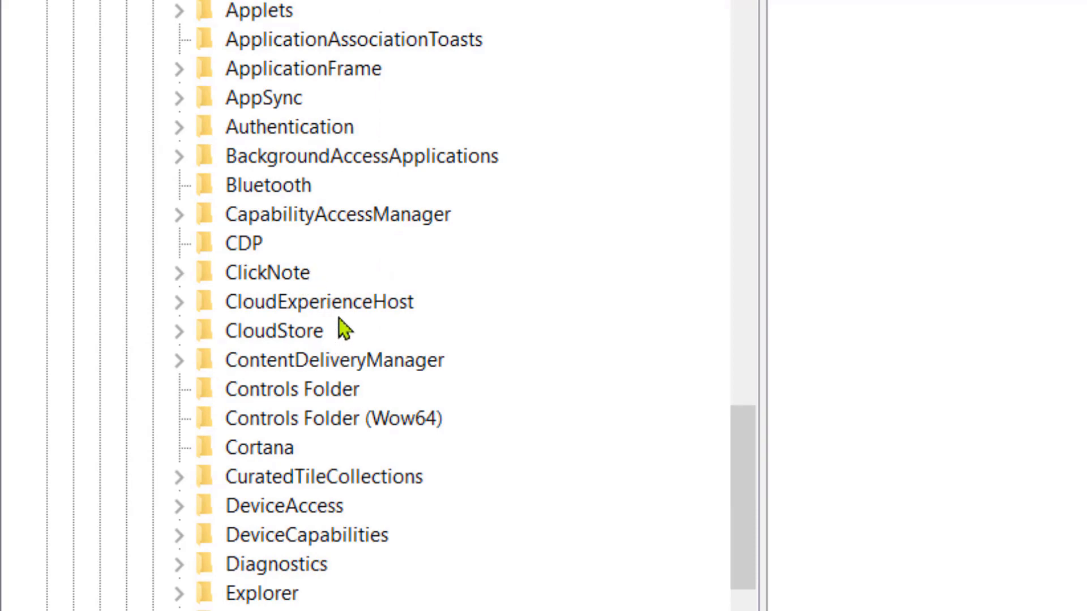
scroll(369, 274, "down", 8)
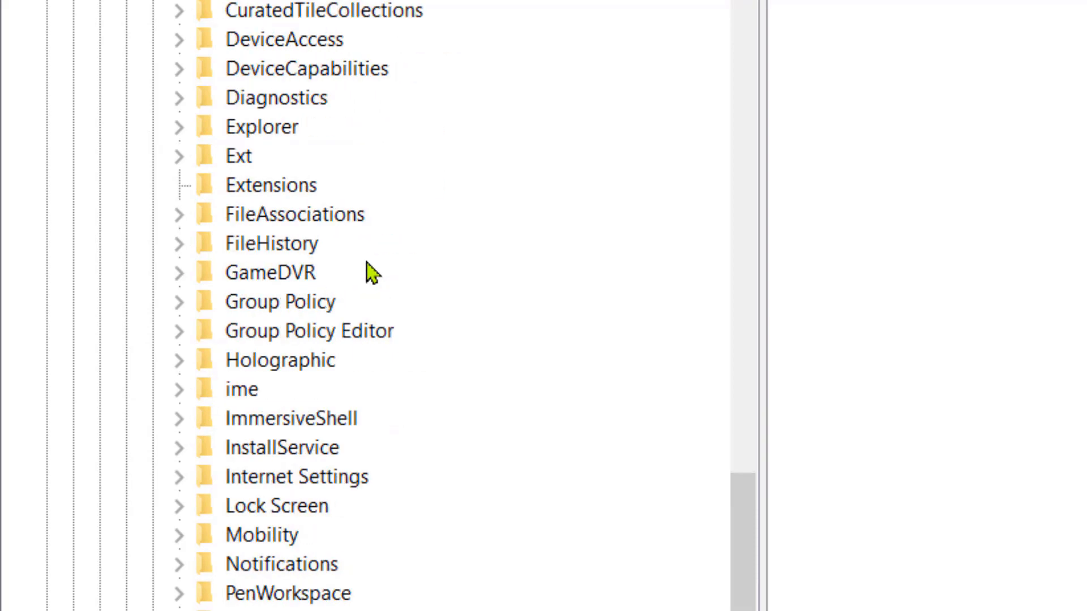
scroll(448, 377, "down", 3)
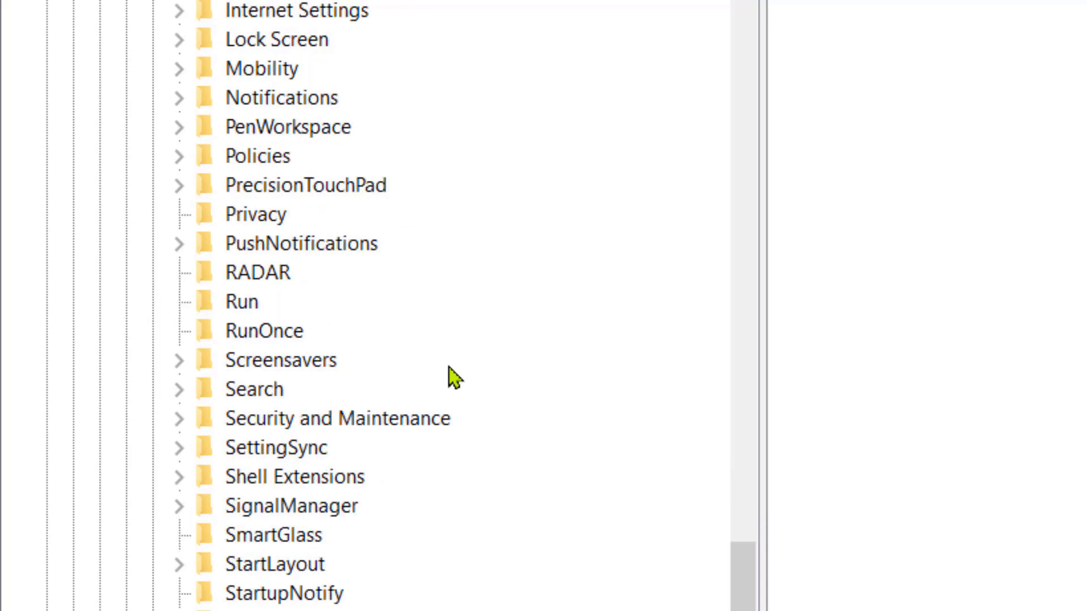
left_click(179, 158)
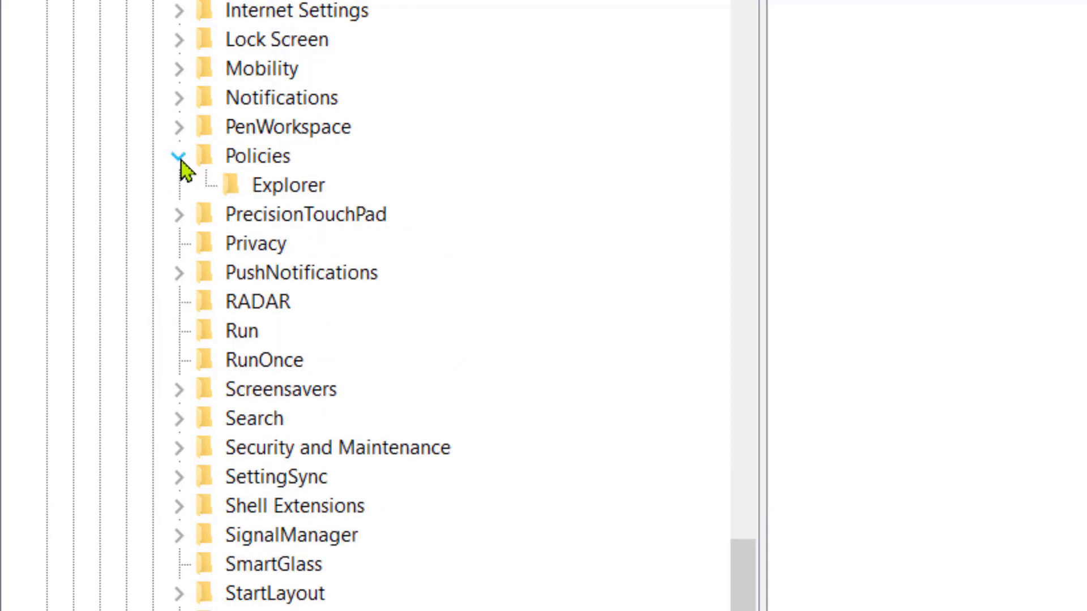
left_click(283, 189)
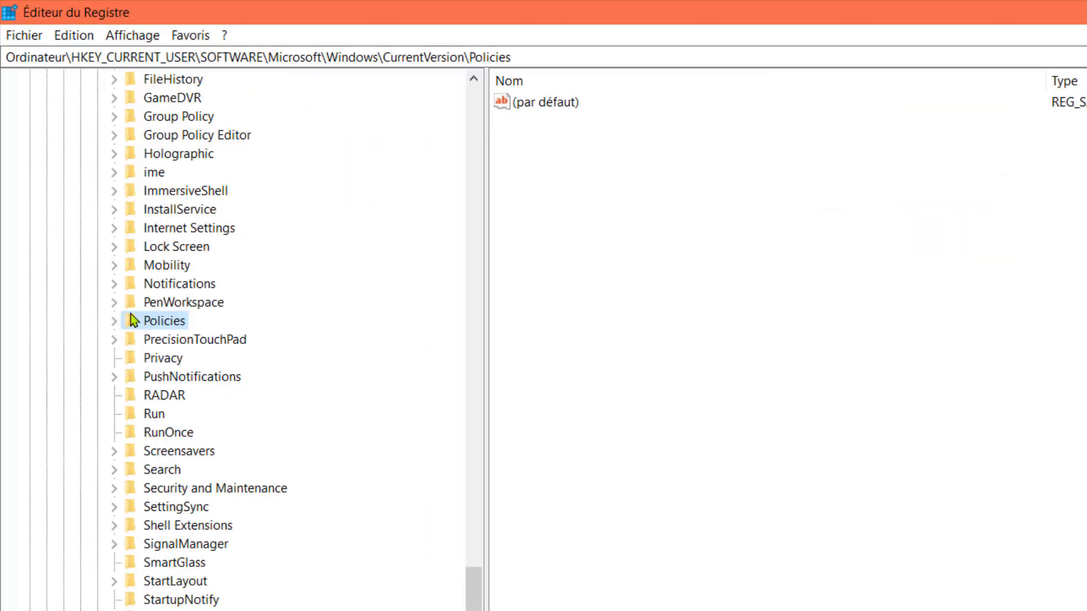
Step: Collapse the expanded CurrentVersion, Windows and parent keys back up to HKEY_CURRENT_USER
scroll(131, 313, "up", 14)
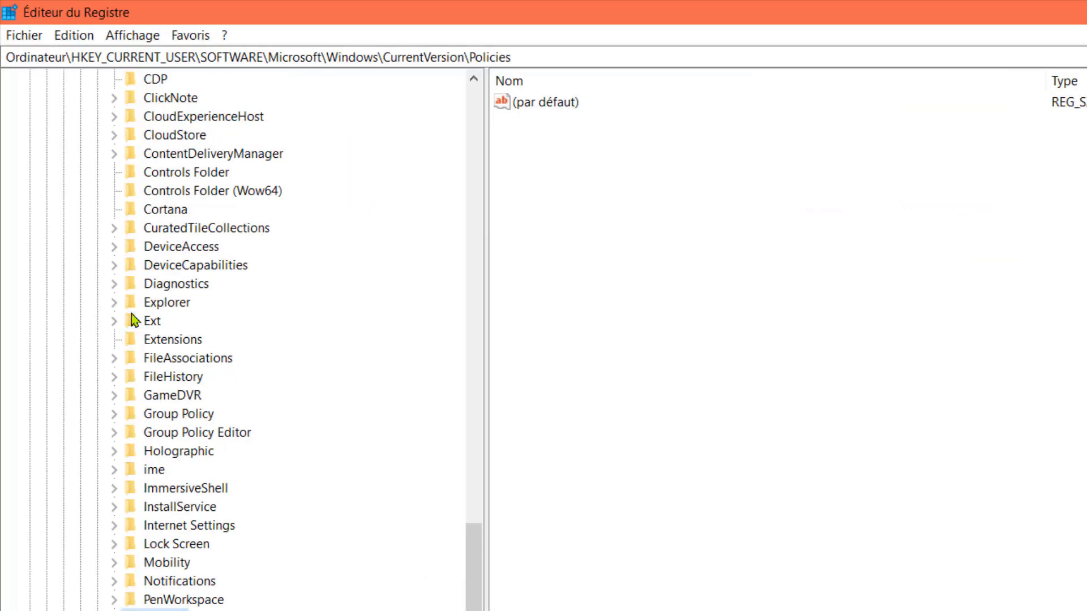
left_click(96, 375)
left_click(79, 340)
scroll(74, 280, "up", 20)
scroll(73, 279, "up", 15)
left_click(46, 301)
left_click(29, 116)
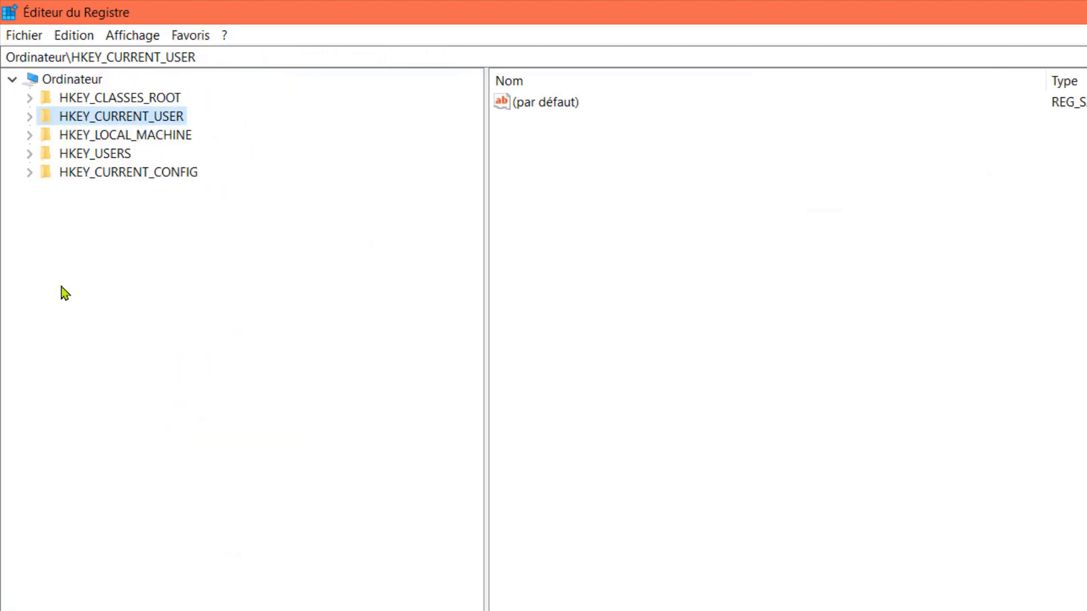
Step: Set the data of the WaitToKillServiceTimeout string value in HKEY_LOCAL_MACHINE\SYSTEM\CurrentControlSet\Control to 2000
left_click(29, 136)
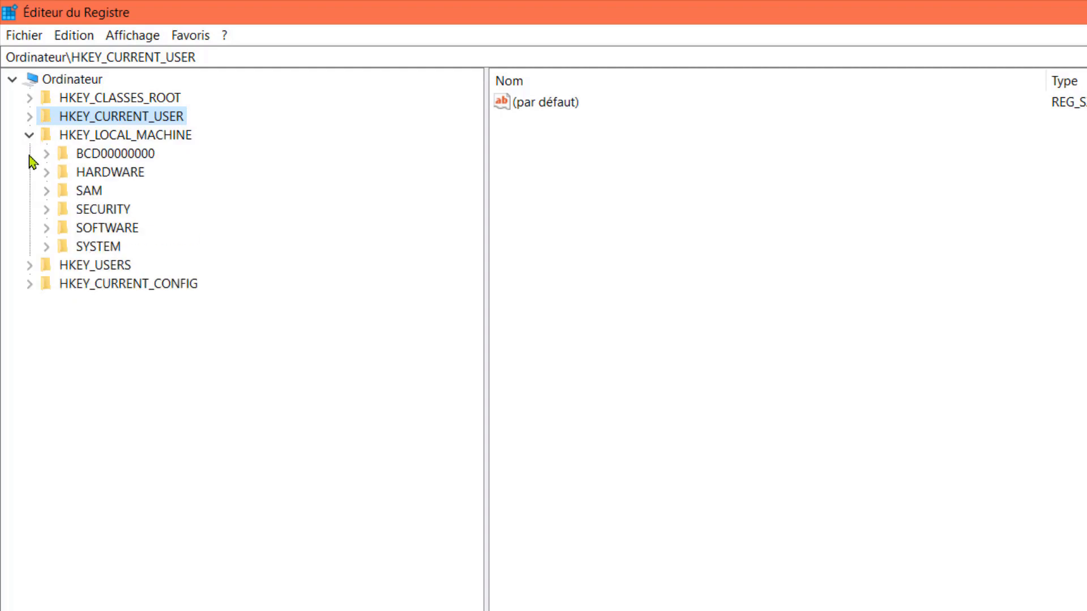
left_click(46, 247)
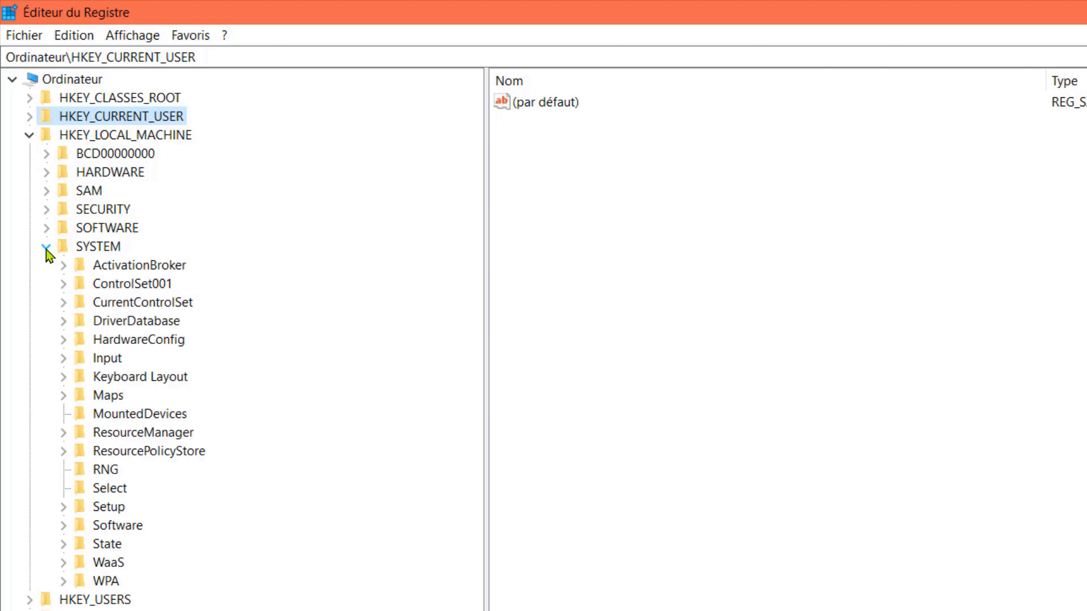
left_click(64, 304)
left_click(148, 323)
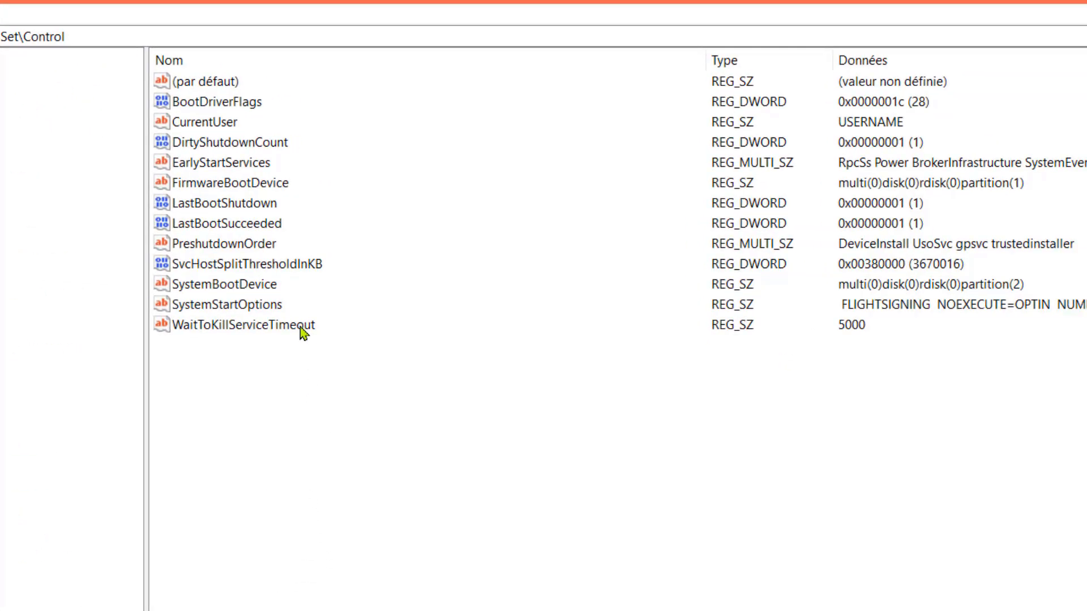
left_click(300, 327)
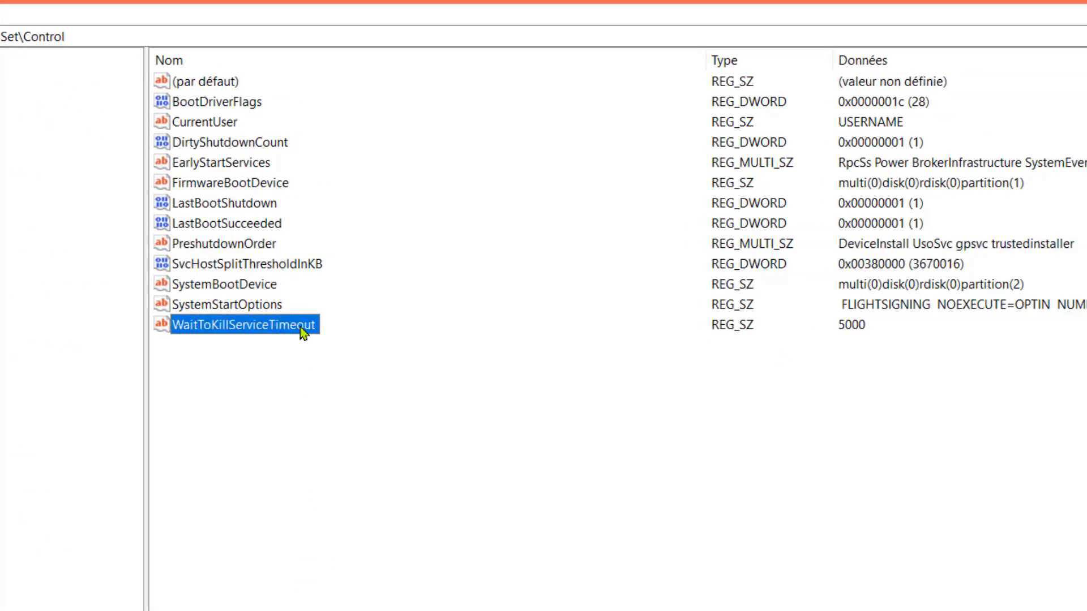
double_click(300, 328)
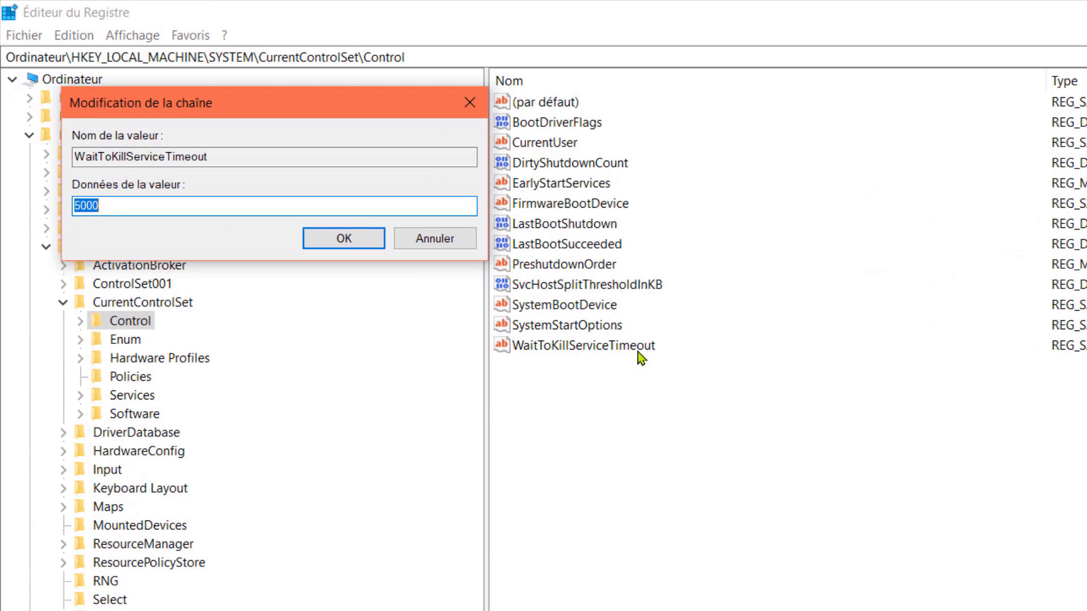
key("BackSpace")
type("2000")
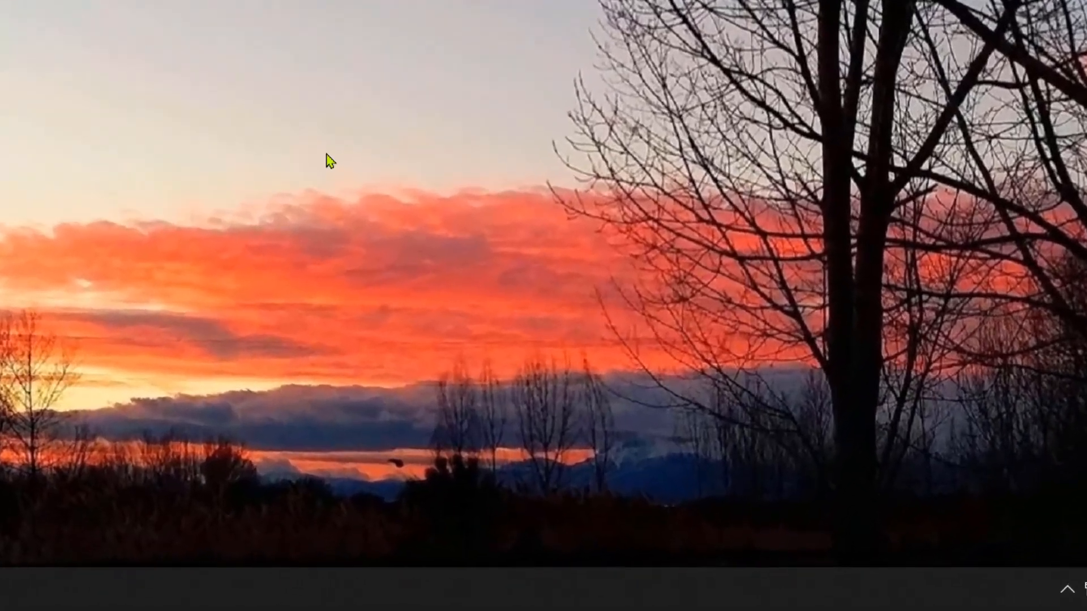
Step: Create a new text document on the desktop, keeping its default name
right_click(305, 130)
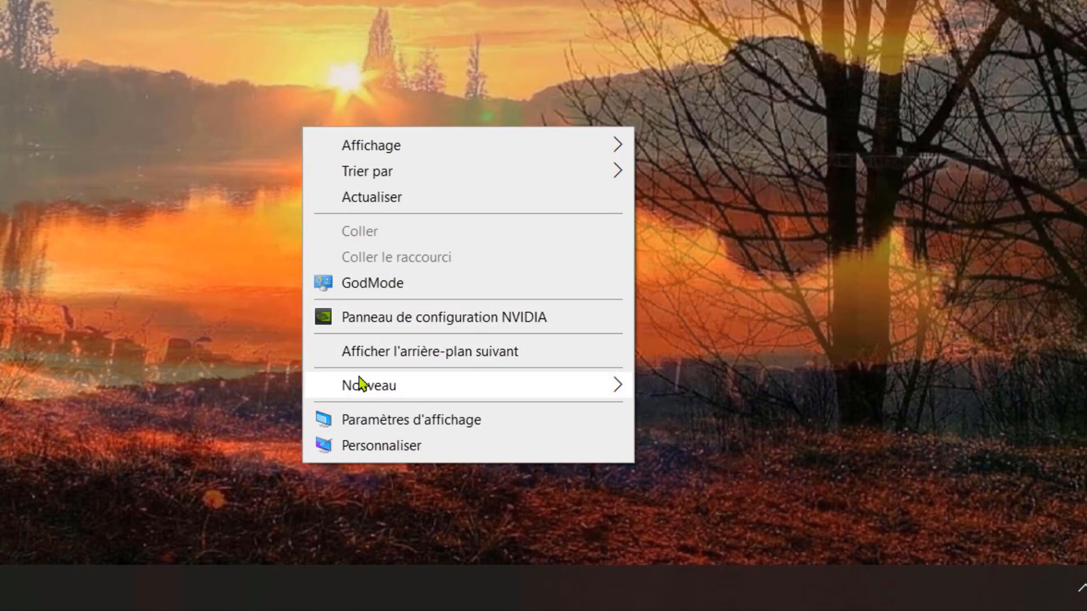
mouse_move(360, 382)
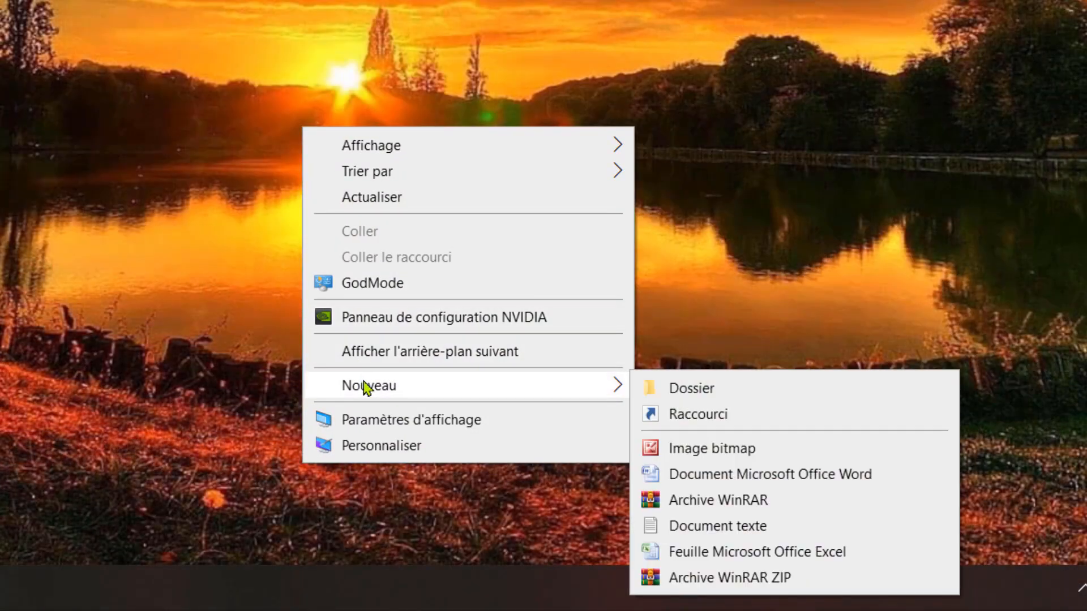
left_click(701, 526)
key("Return")
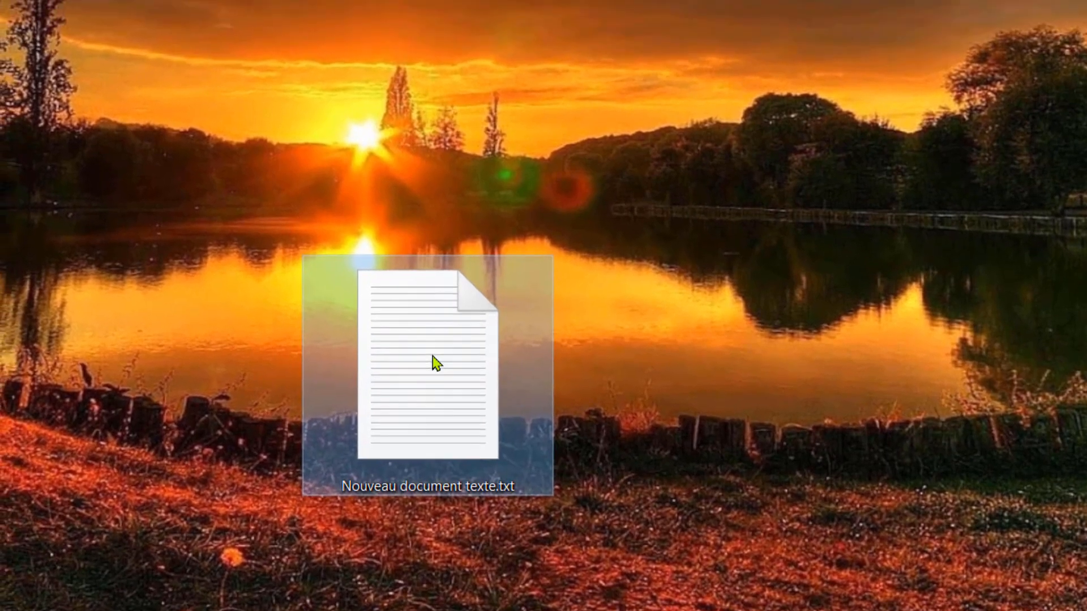
Step: Move the new text document higher up on the desktop and open it in Notepad
left_click_drag(415, 298, 380, 111)
left_click_drag(454, 343, 458, 338)
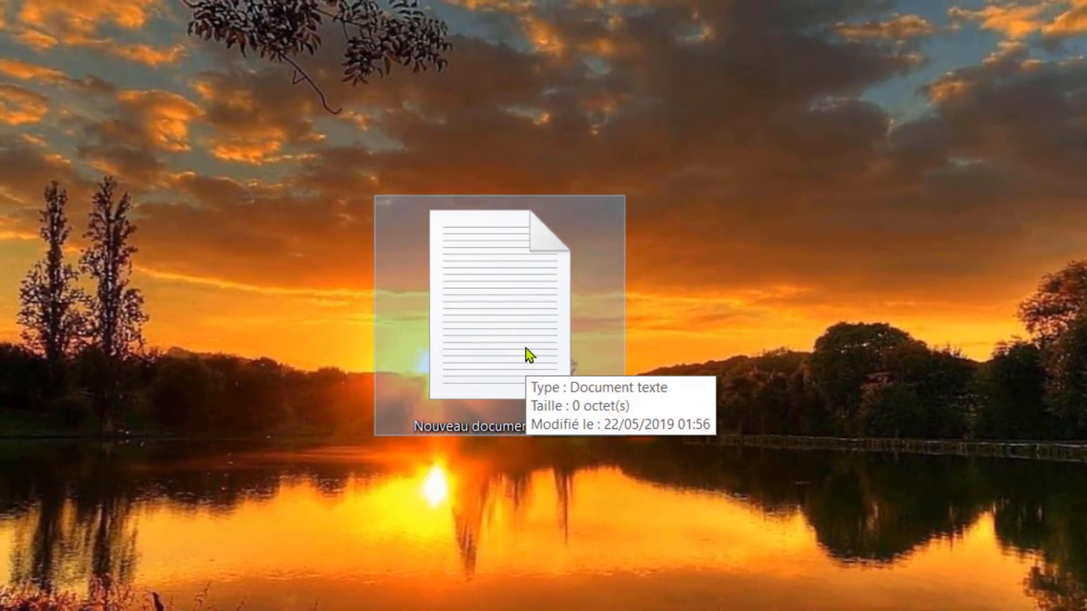
double_click(528, 355)
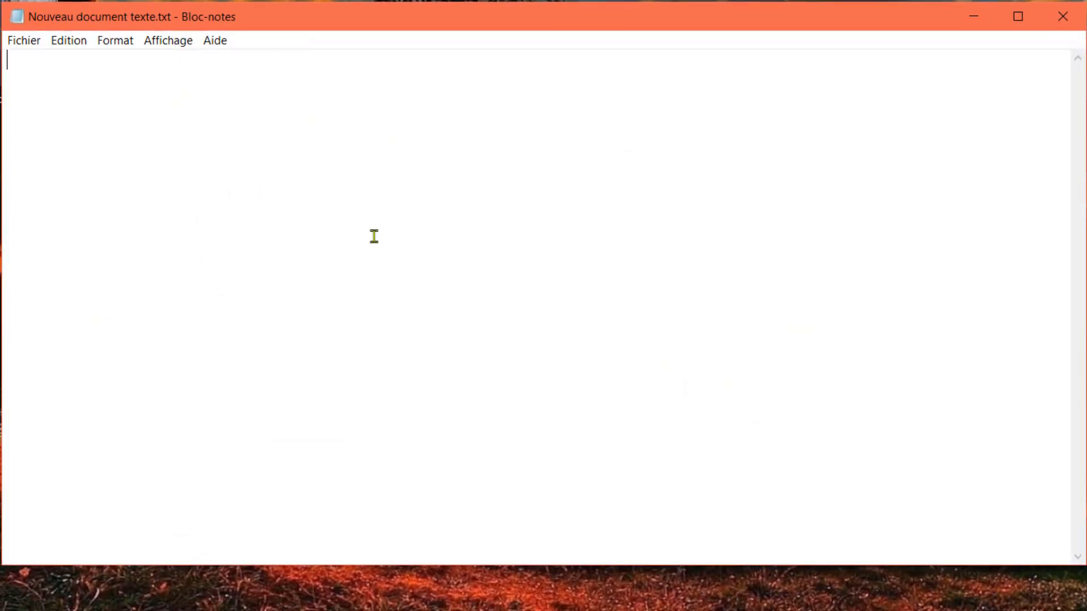
Step: Paste the copied registry script into the empty text document, save it and close the document
right_click(374, 237)
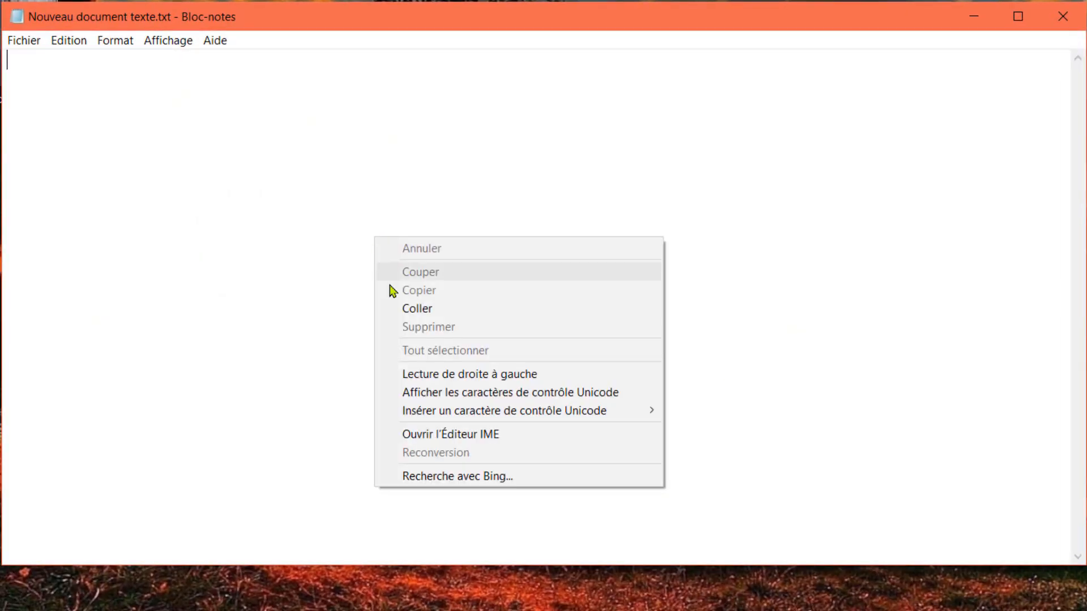
left_click(420, 309)
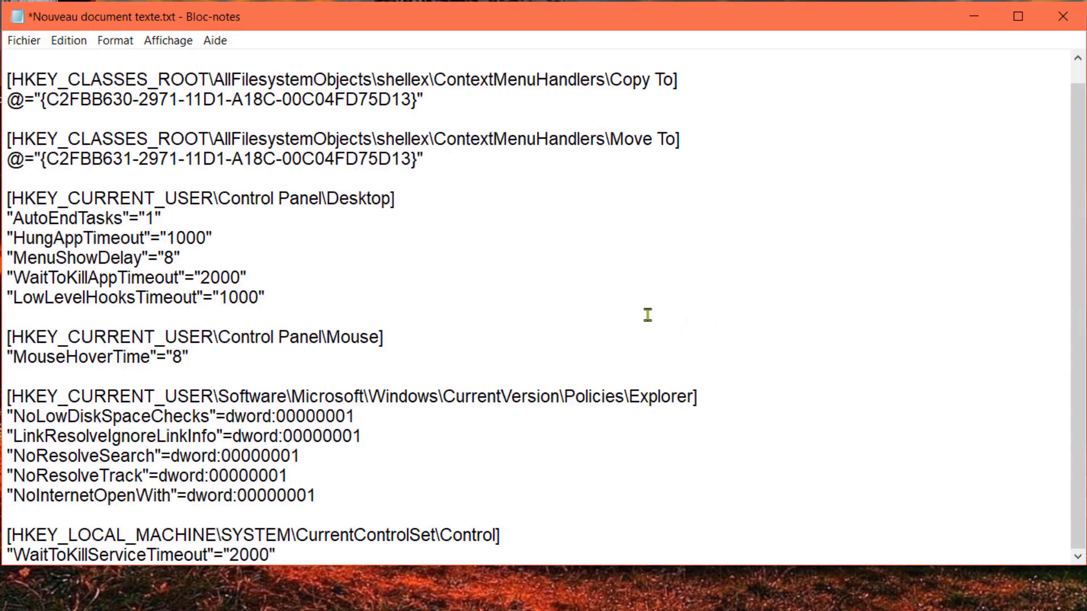
scroll(644, 292, "up", 2)
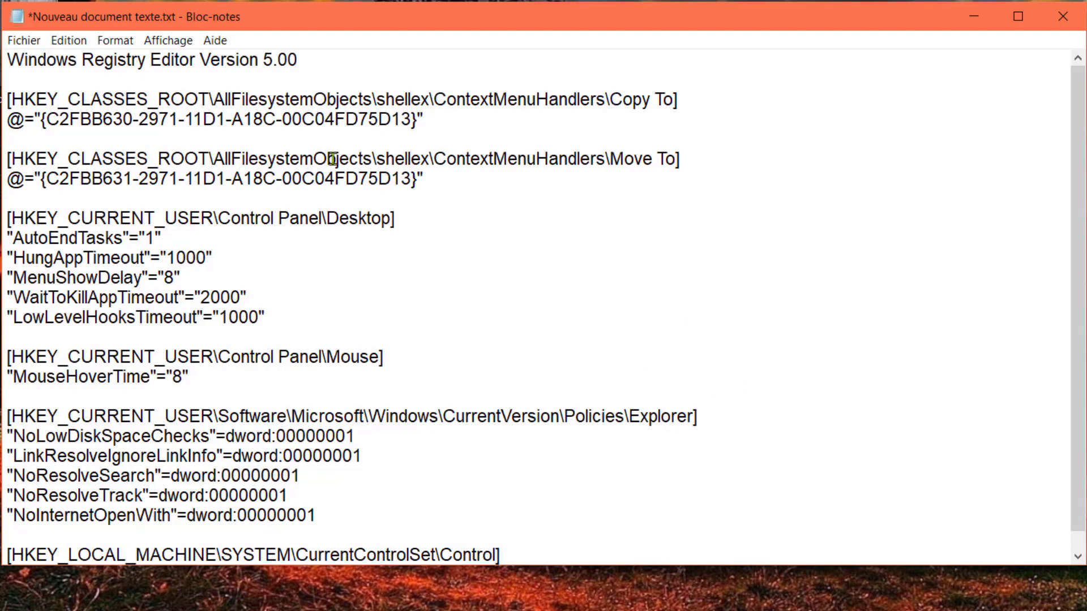
left_click(35, 42)
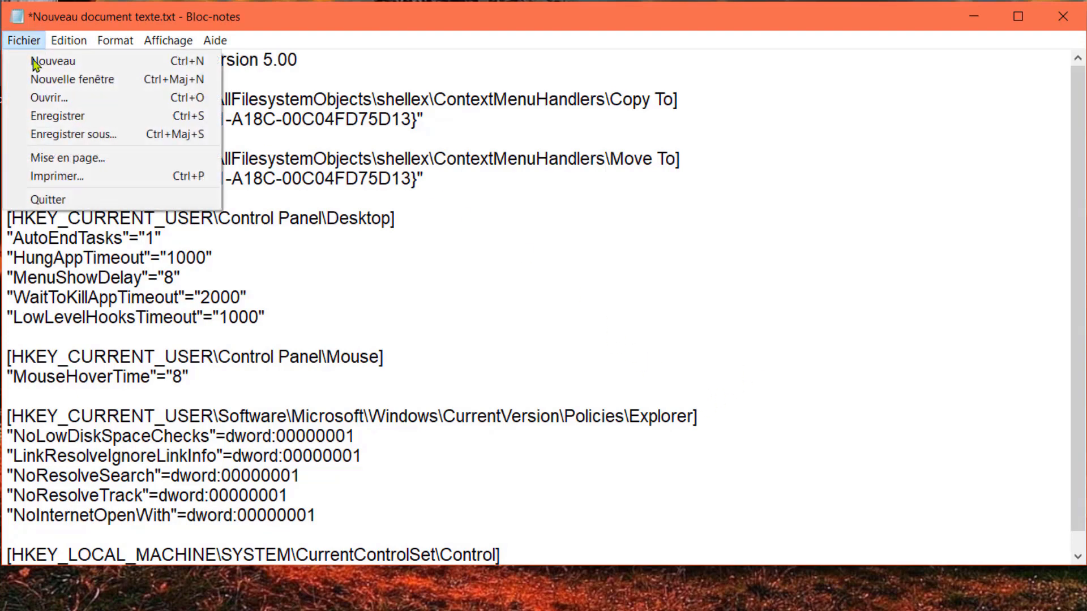
left_click(61, 118)
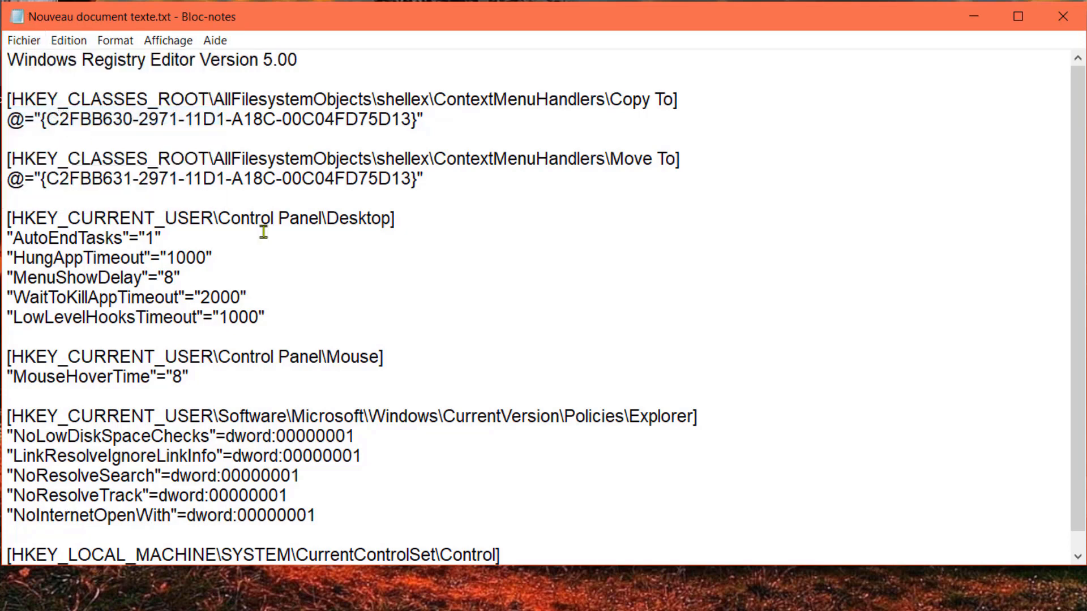
left_click(1066, 20)
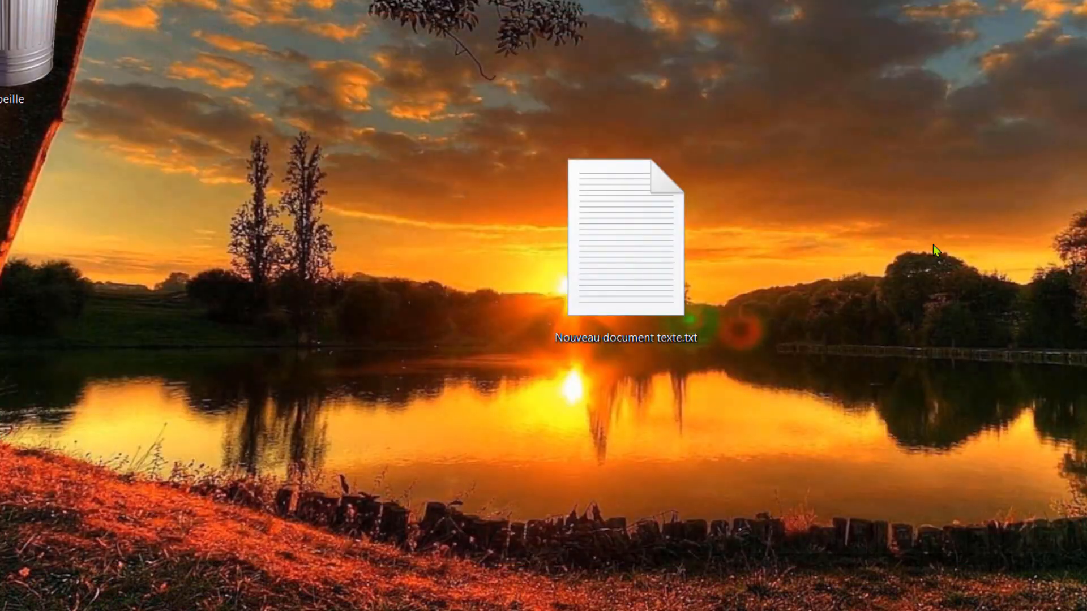
Step: Rename the text document on the desktop, extension included, to Optimisation Système.reg and accept the extension change
right_click(669, 314)
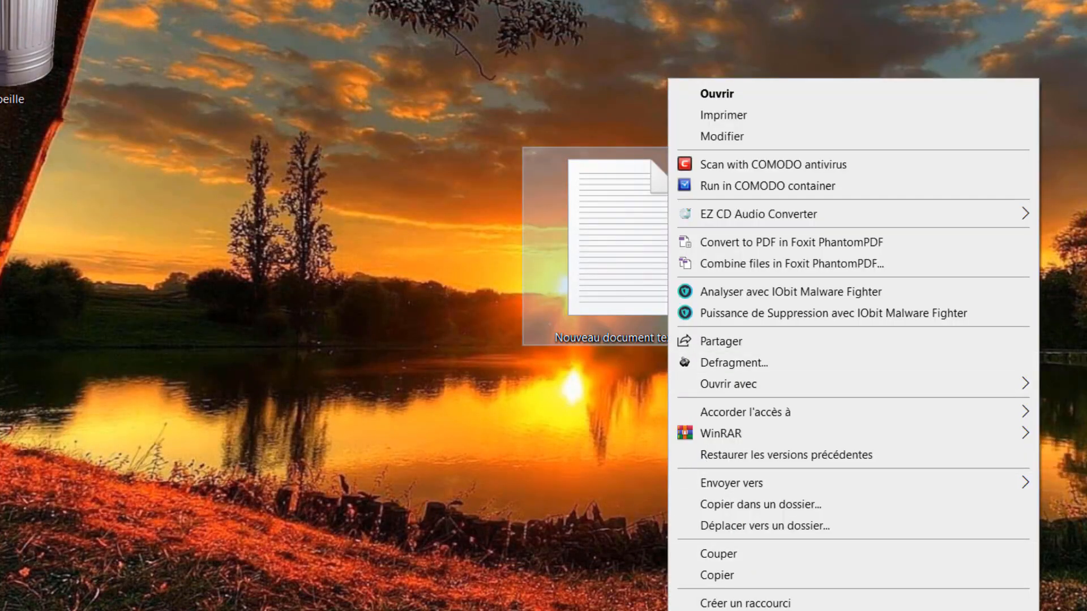
left_click(718, 610)
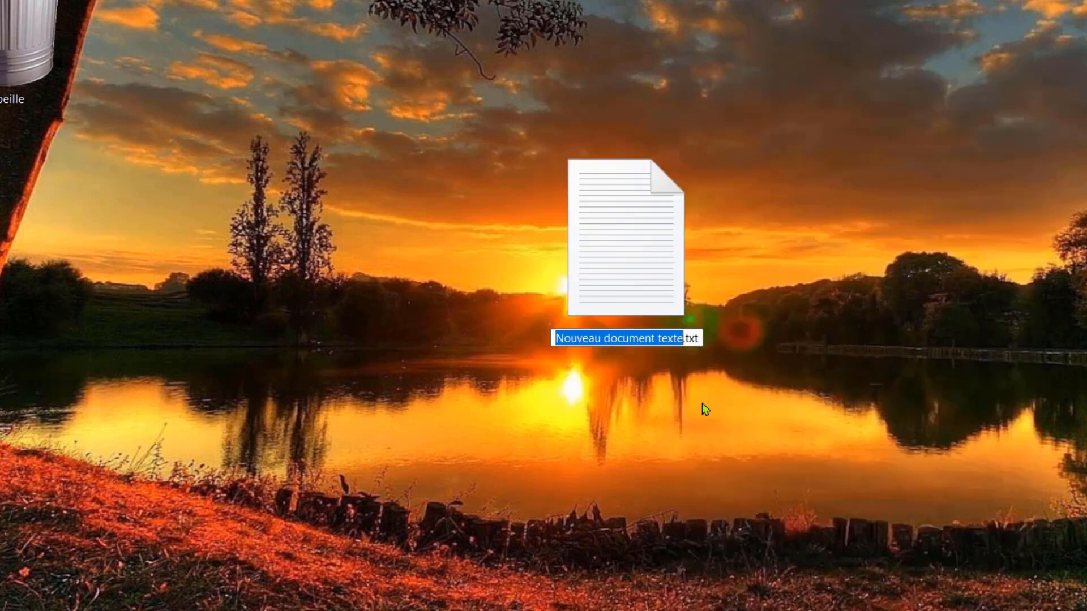
left_click(699, 339)
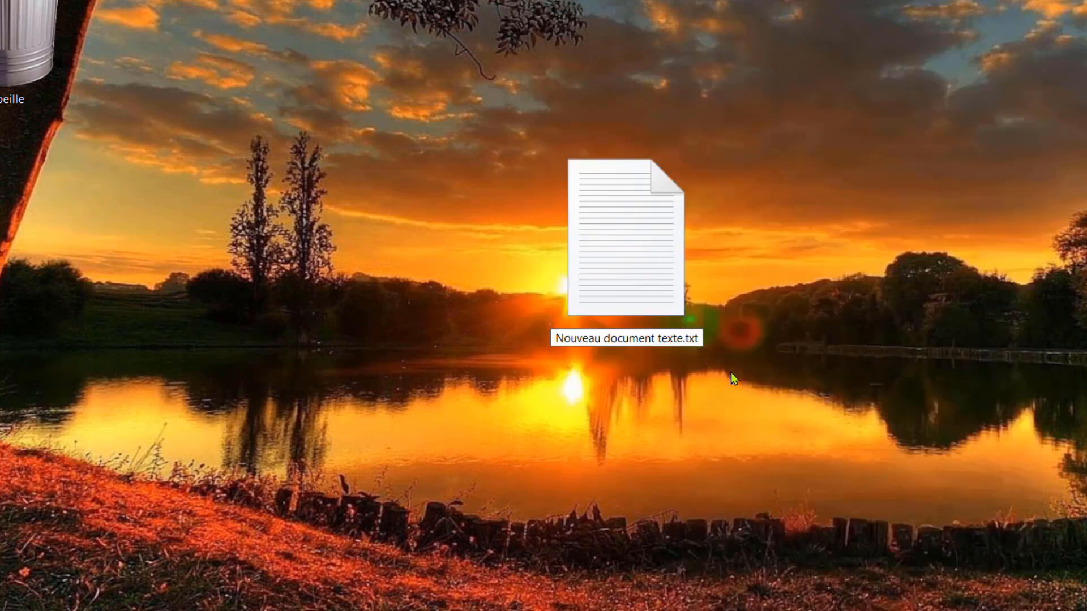
key("BackSpace")
key("BackSpace")
key("BackSpace")
key("BackSpace")
key("BackSpace")
key("BackSpace")
key("BackSpace")
key("BackSpace")
key("BackSpace")
key("BackSpace")
key("BackSpace")
key("BackSpace")
key("BackSpace")
key("BackSpace")
key("BackSpace")
key("BackSpace")
key("BackSpace")
key("BackSpace")
key("BackSpace")
key("BackSpace")
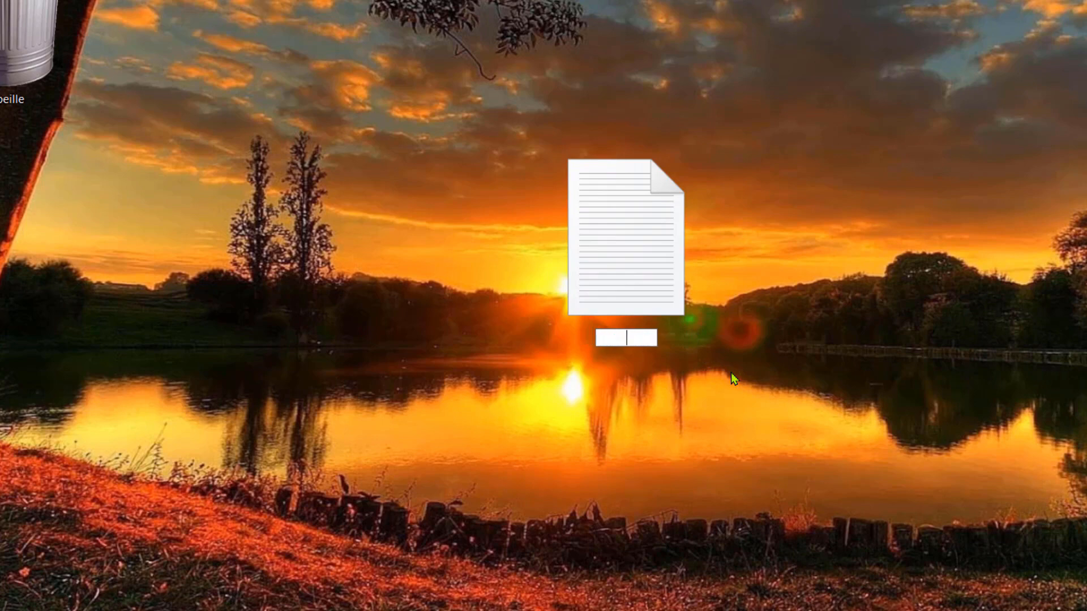
type("optimisation Système")
key("Return")
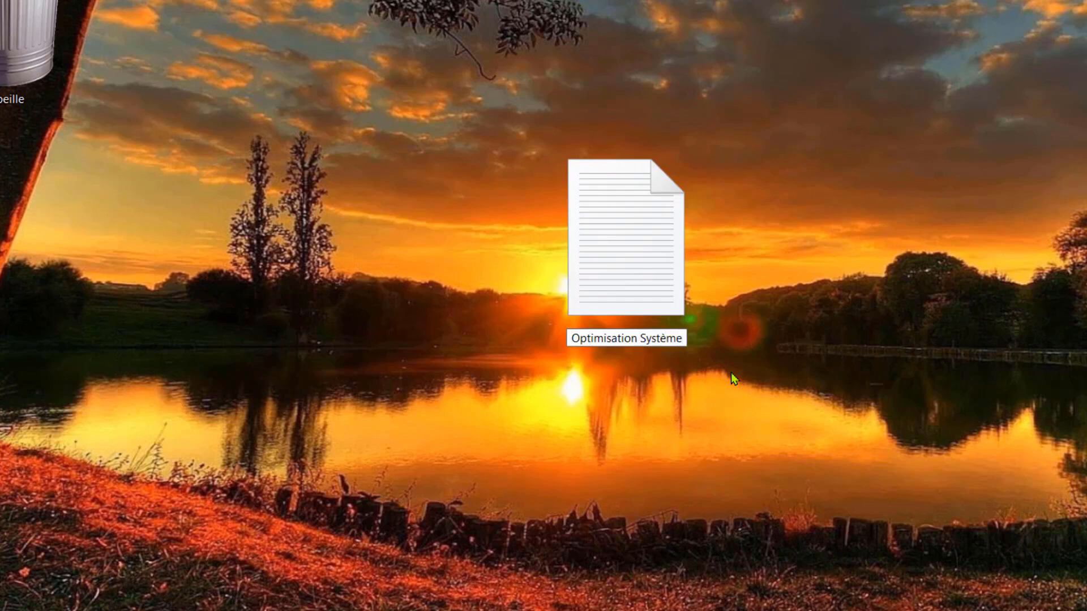
key("F2")
key("End")
type(".reg")
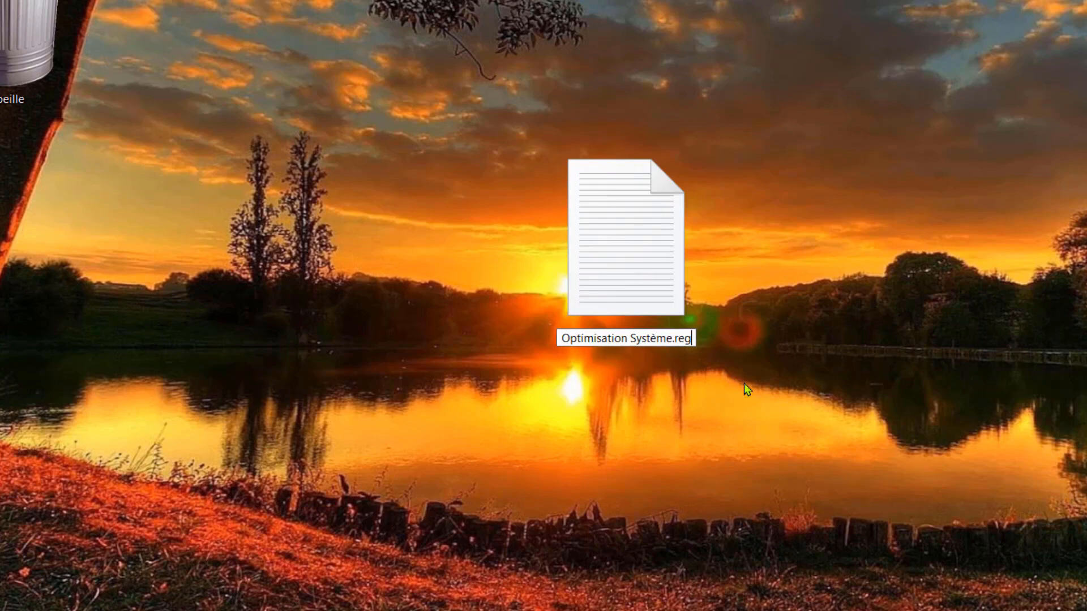
key("Return")
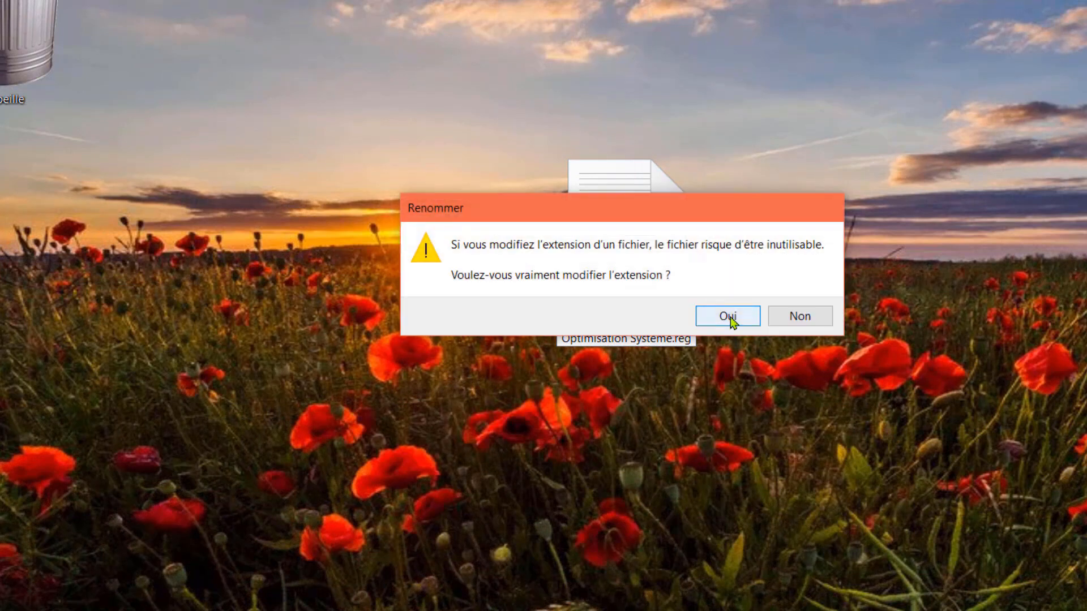
left_click(729, 319)
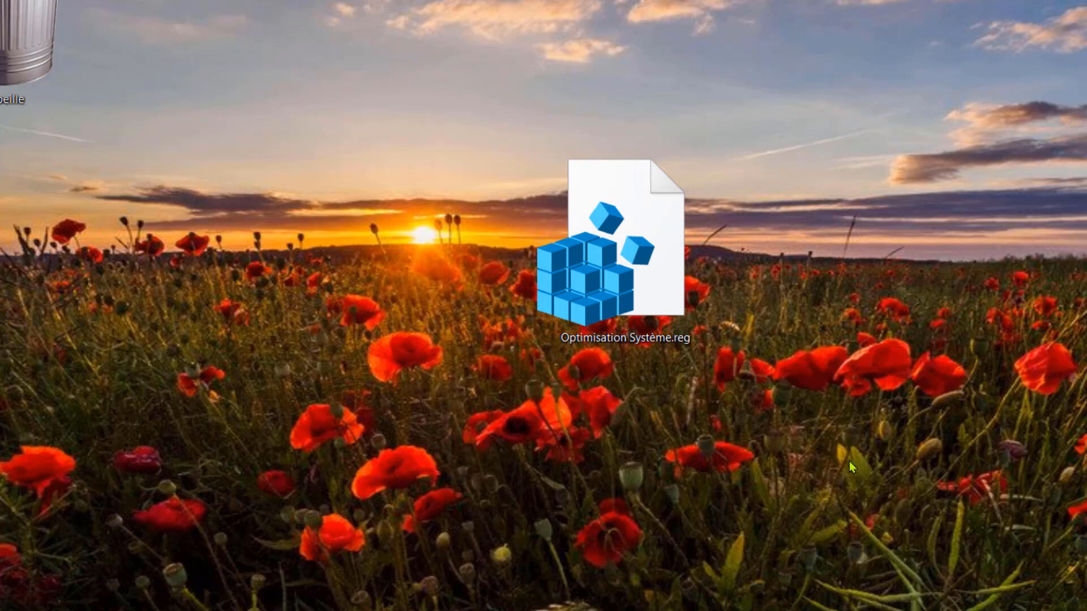
Step: Merge Optimisation Système.reg into the Windows registry and dismiss the completion message
double_click(657, 246)
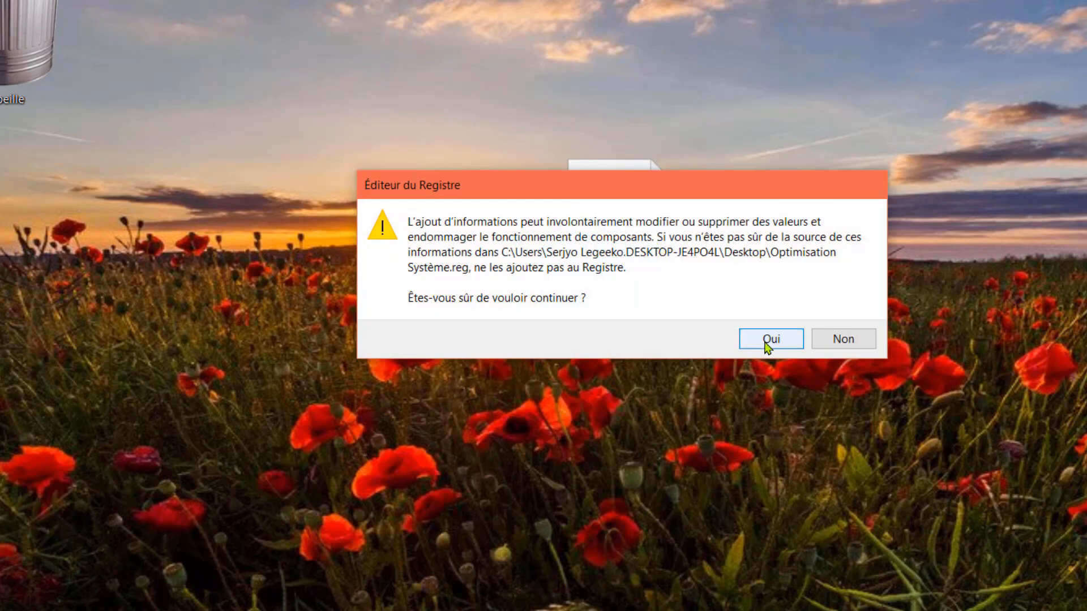
left_click(770, 342)
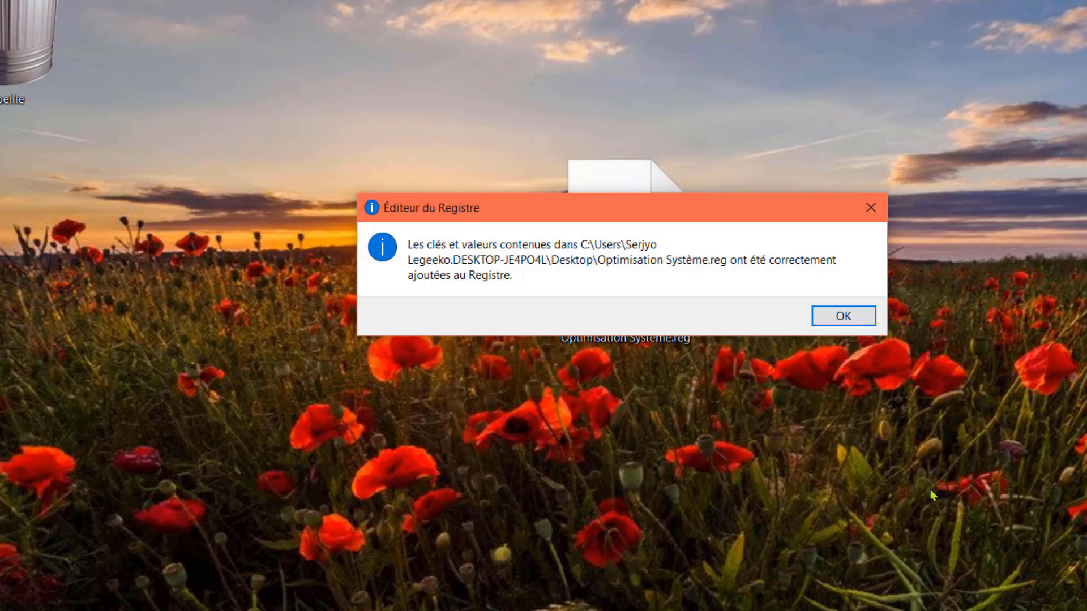
left_click(862, 318)
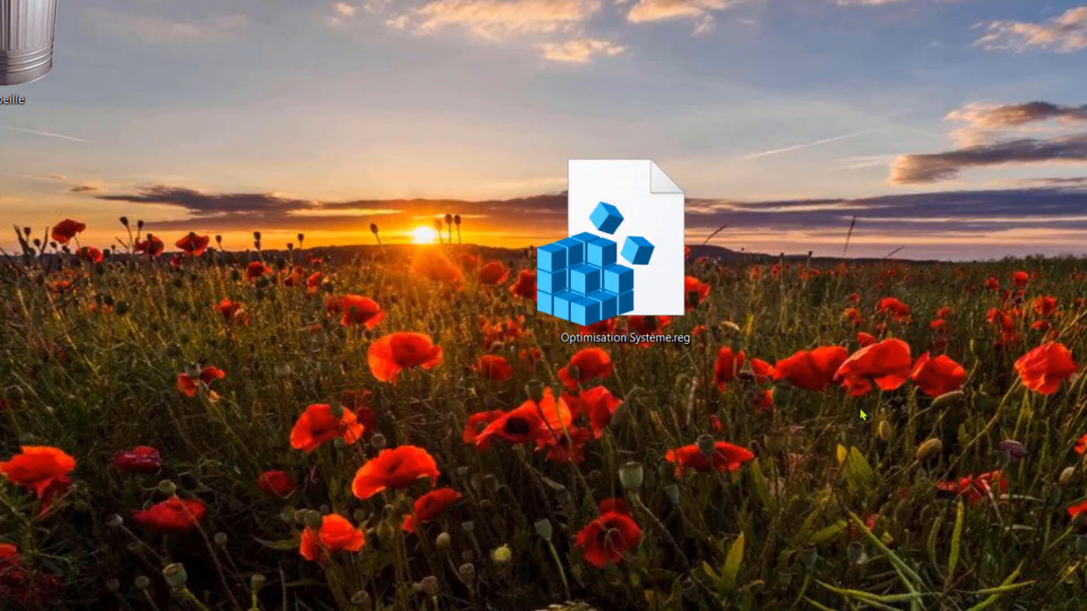
Step: Move Optimisation Système.reg to the Reg folder on the Backup (J:) drive, replacing the file of the same name there
right_click(644, 263)
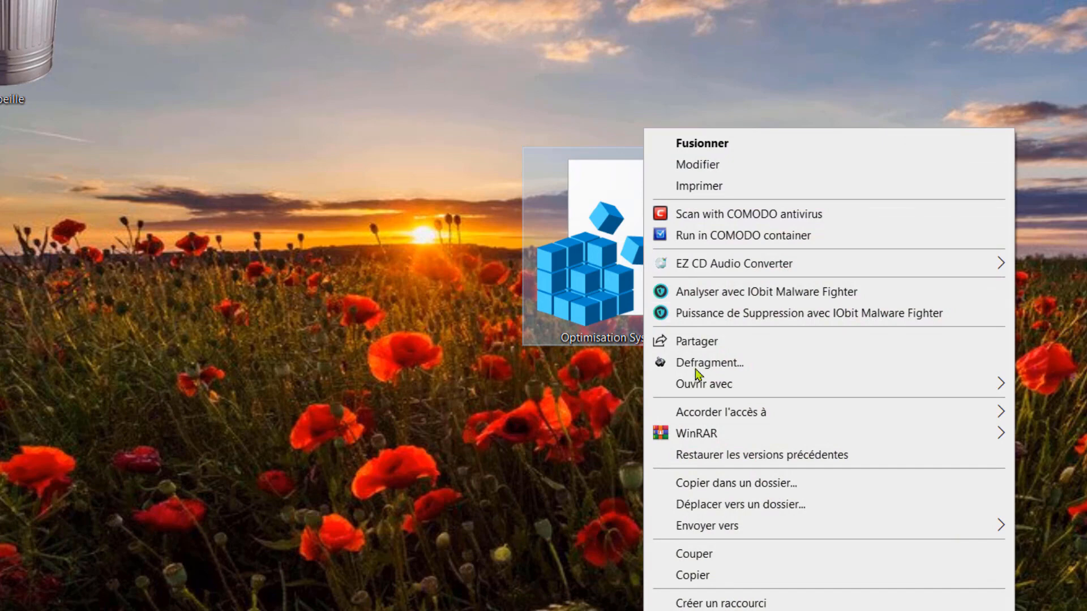
left_click(731, 504)
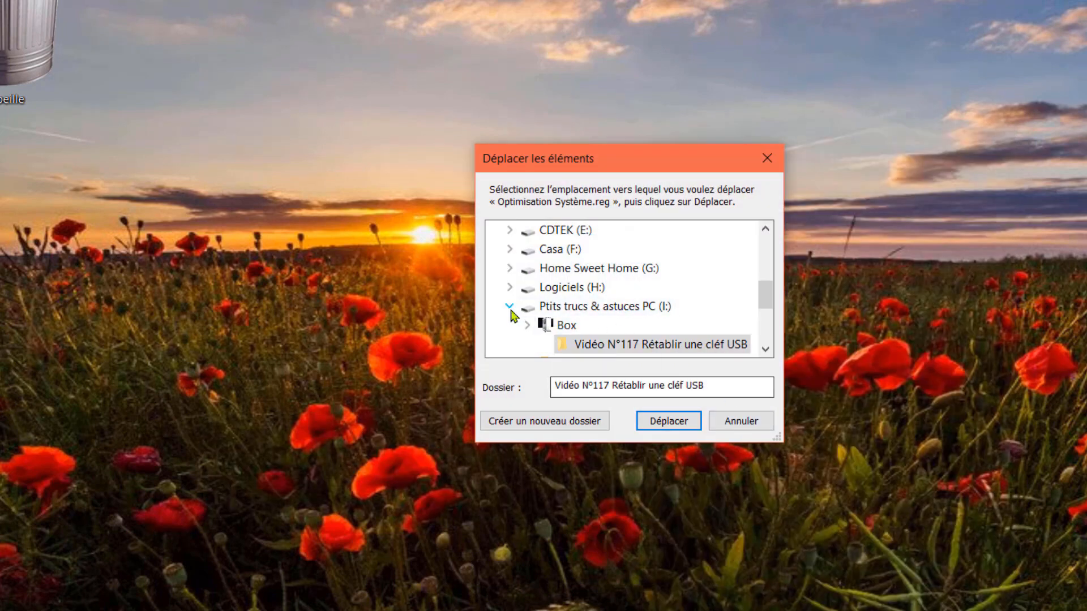
left_click(509, 308)
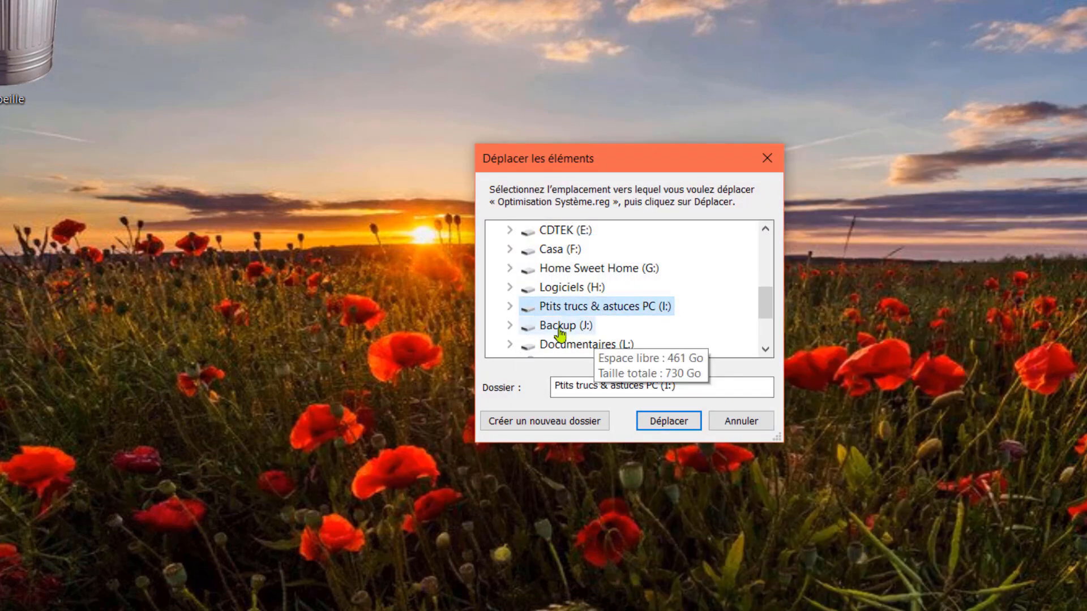
double_click(560, 327)
left_click(564, 330)
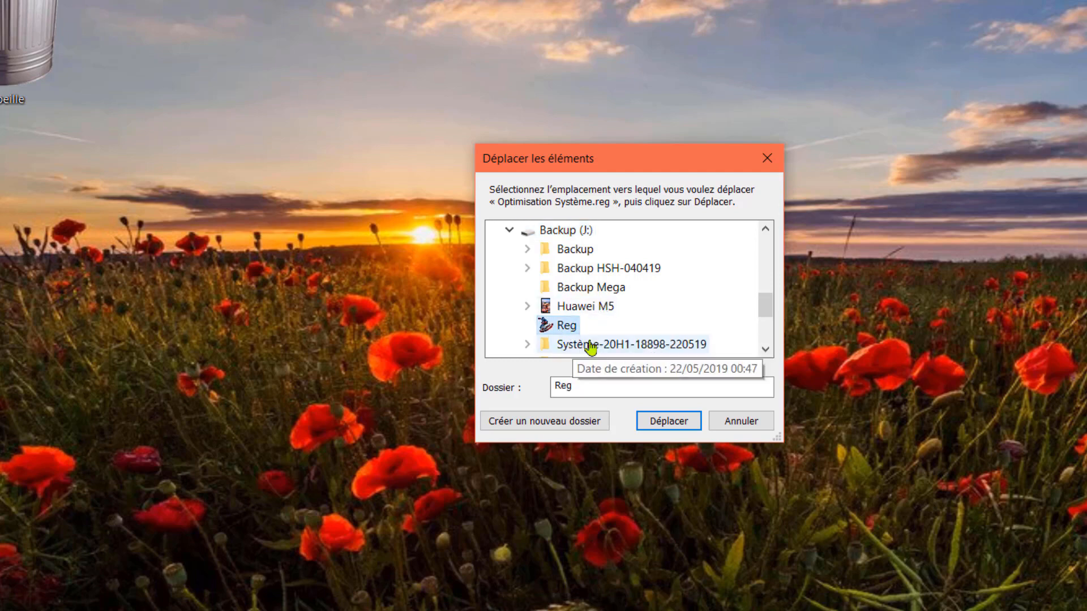
left_click(676, 423)
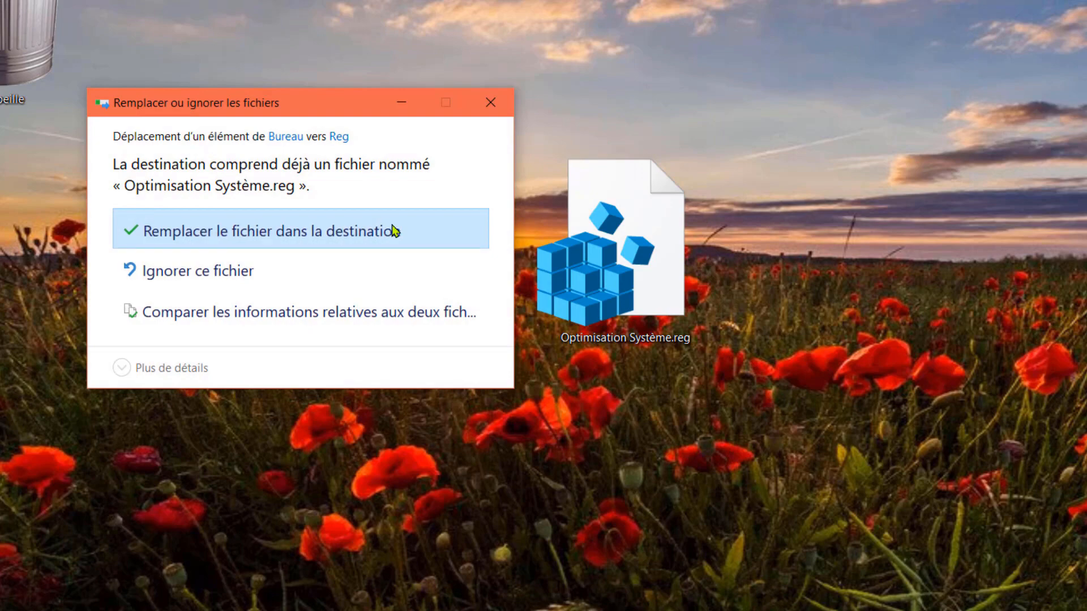
left_click(393, 228)
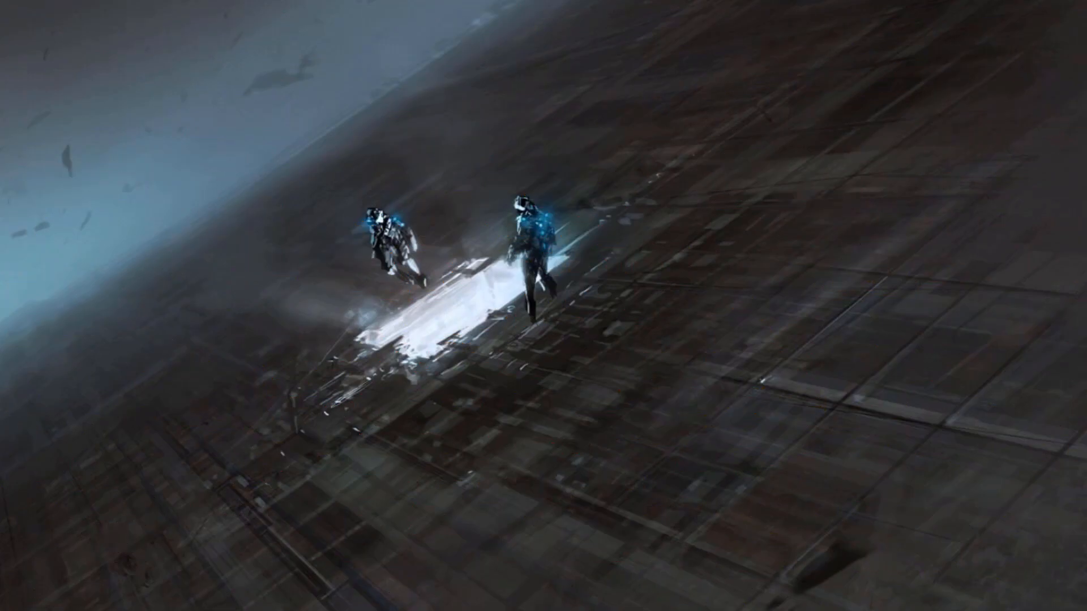